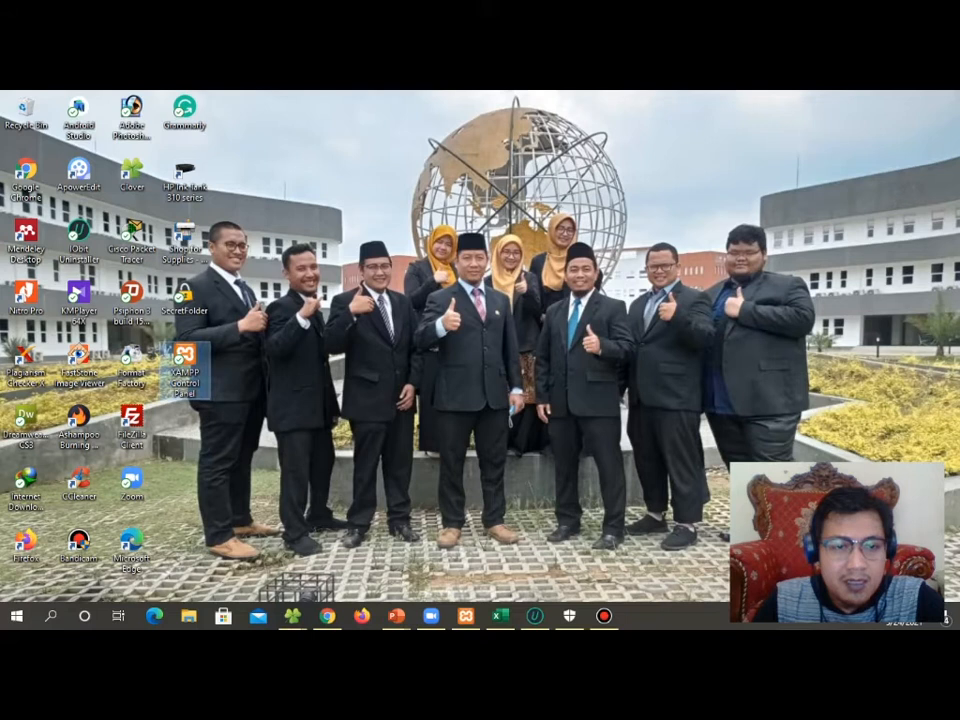
# Stop the running Apache and MySQL modules in the XAMPP Control Panel and start both again.
pyautogui.click(244, 168)
pyautogui.click(244, 188)
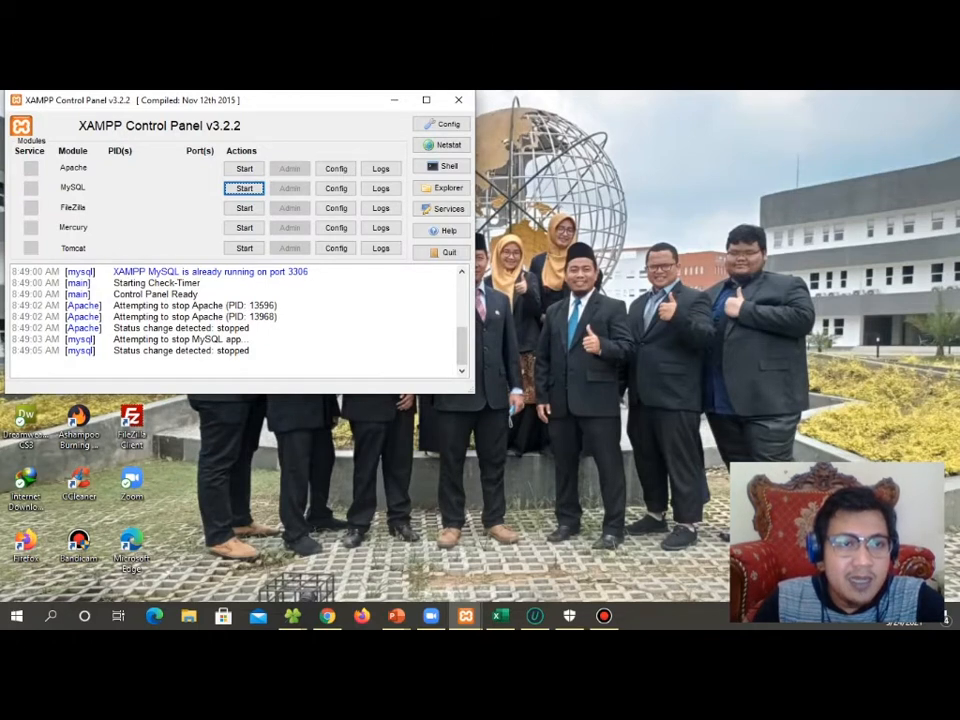
pyautogui.click(244, 168)
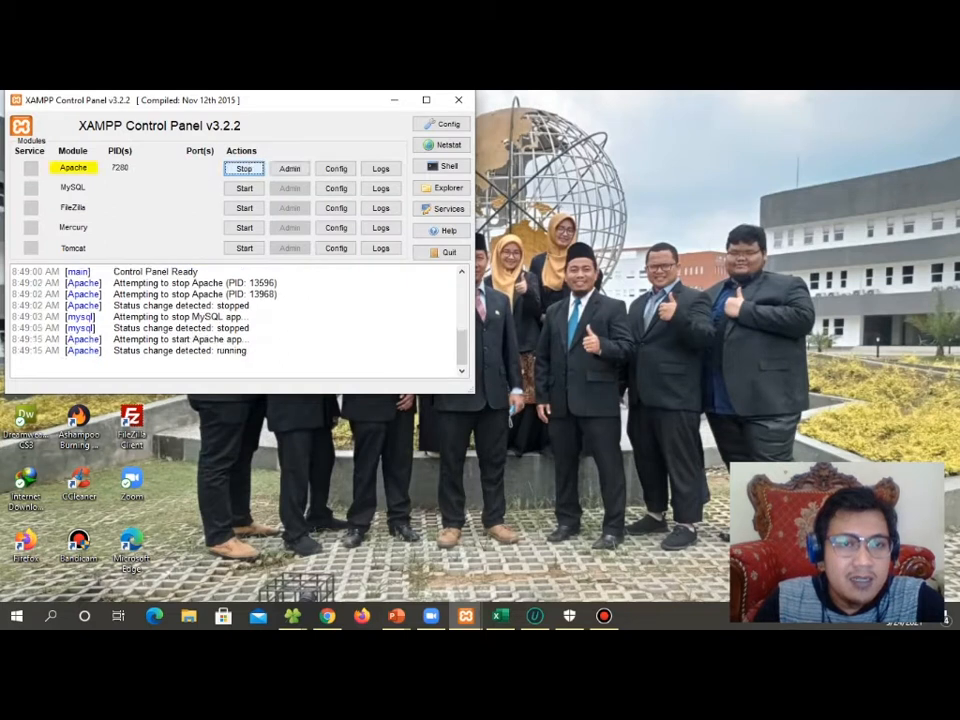
pyautogui.click(244, 188)
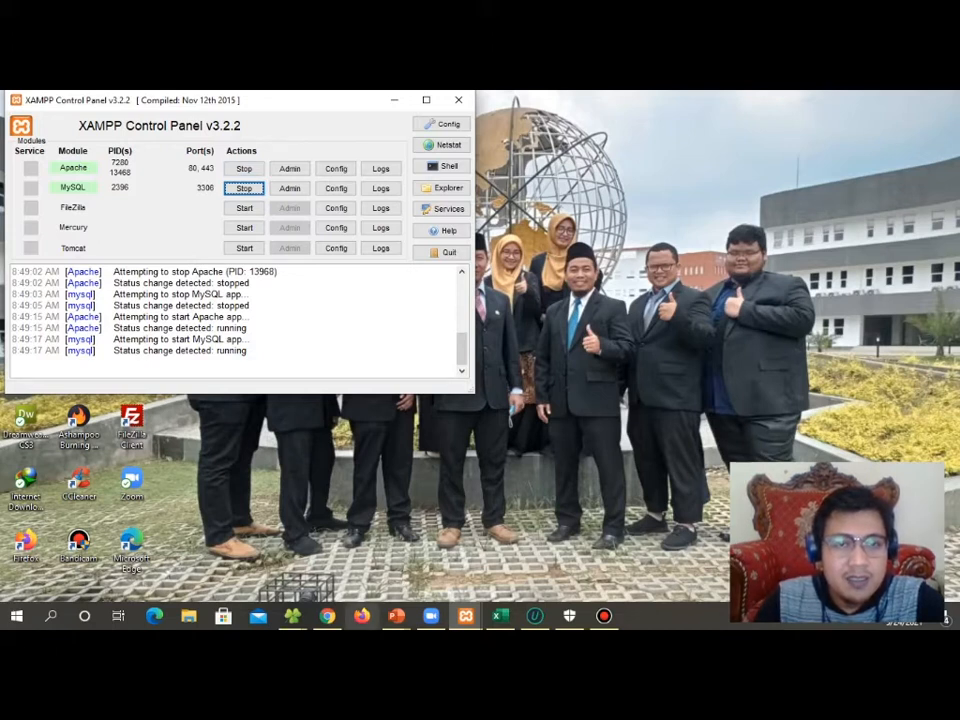
# Switch to Firefox, dismiss the default-browser prompt and load localhost/phpmyadmin.
pyautogui.click(362, 616)
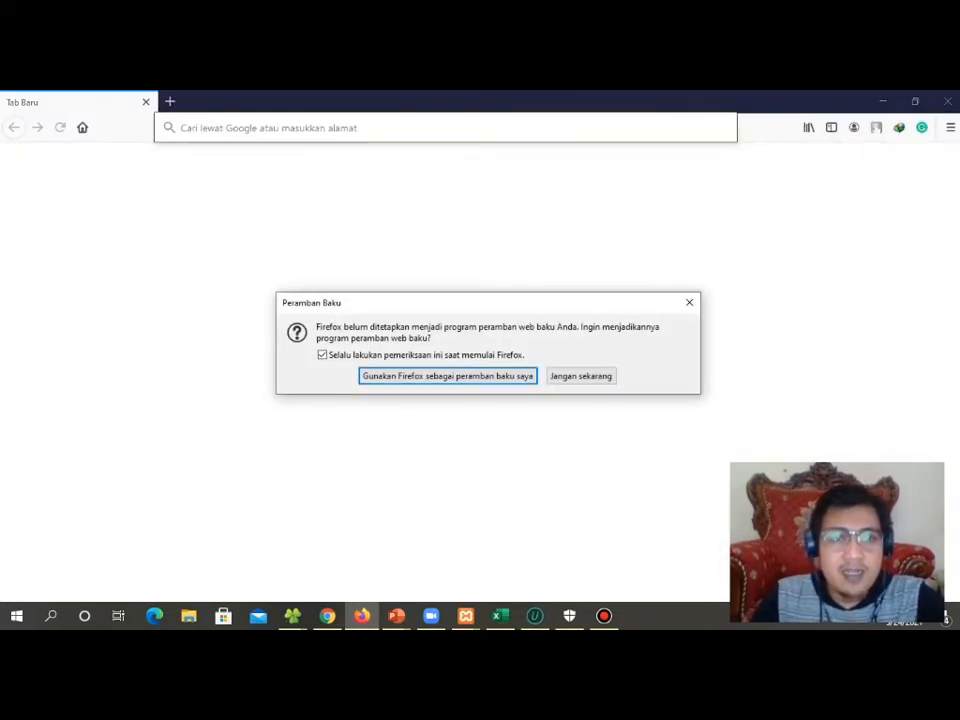
pyautogui.press('Escape')
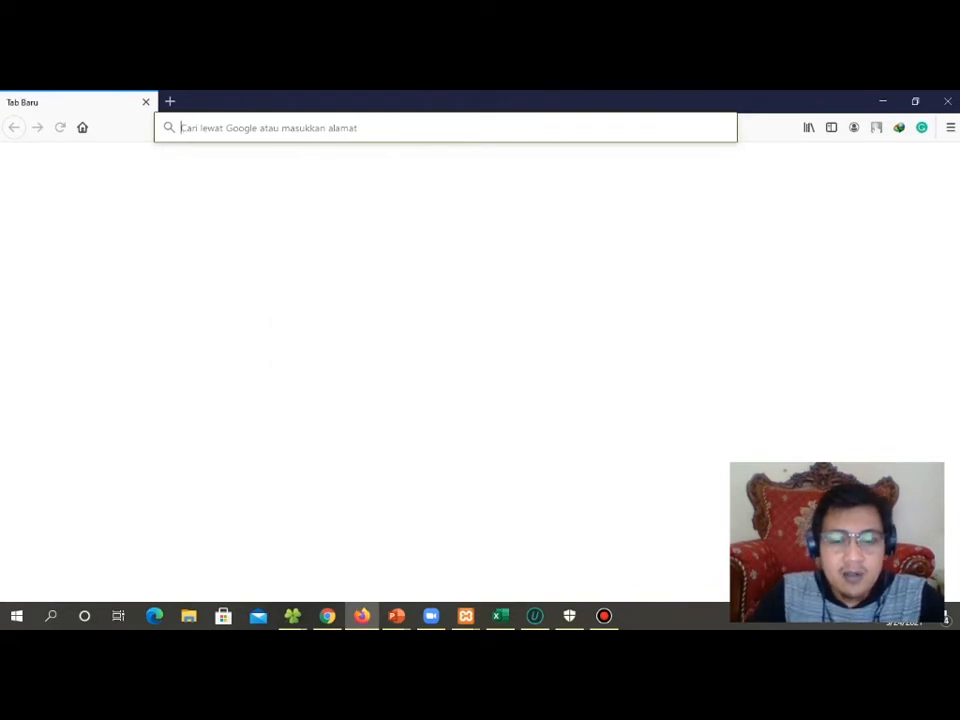
pyautogui.write('localho')
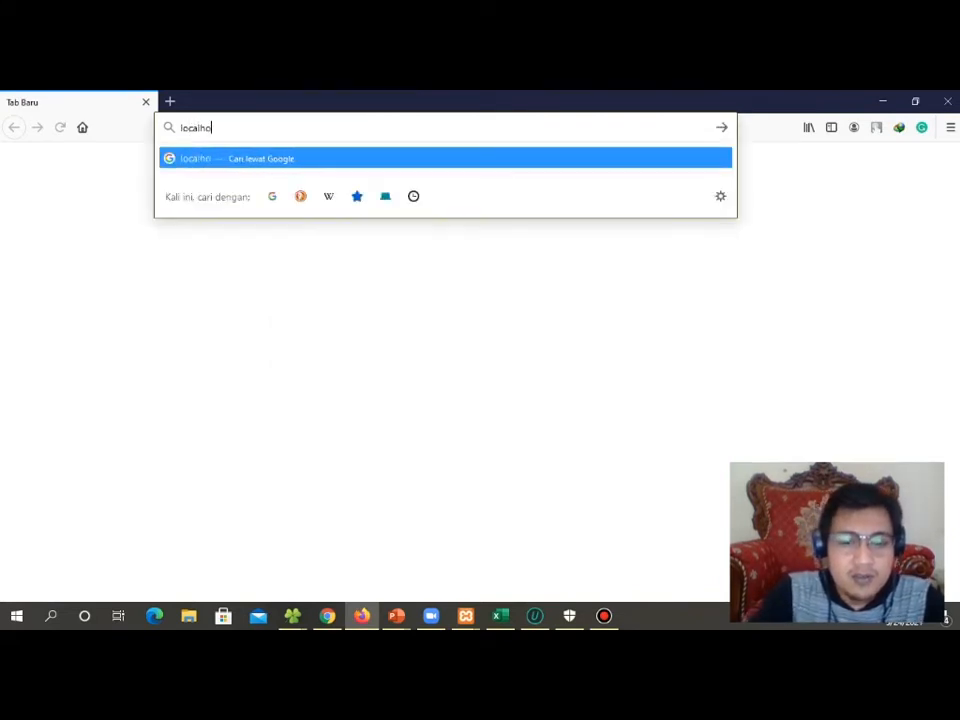
pyautogui.write('st/php')
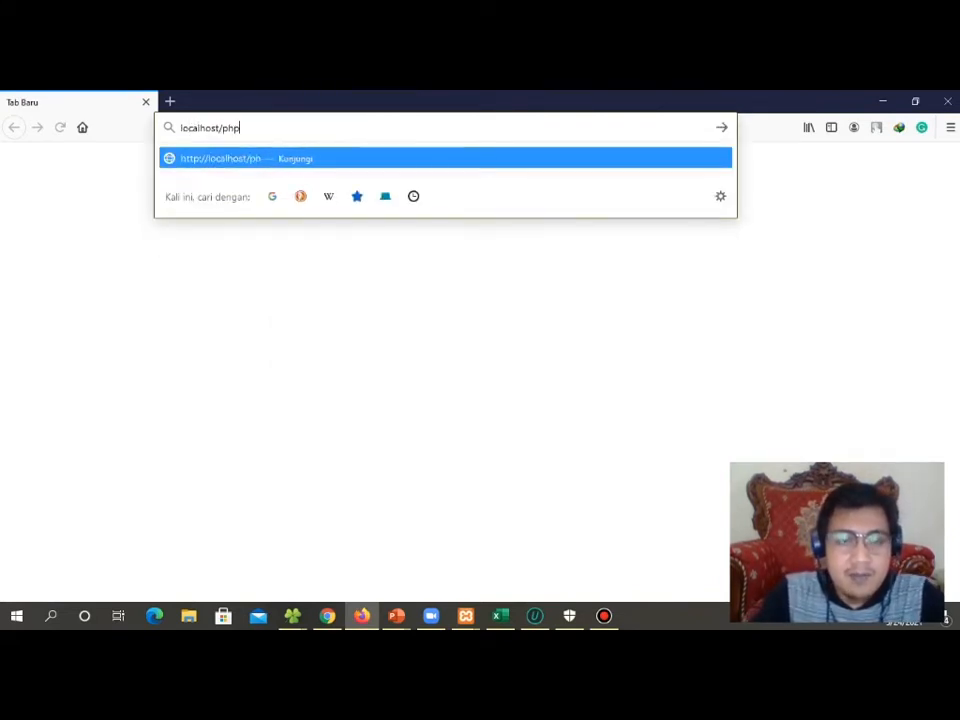
pyautogui.write('myadmin')
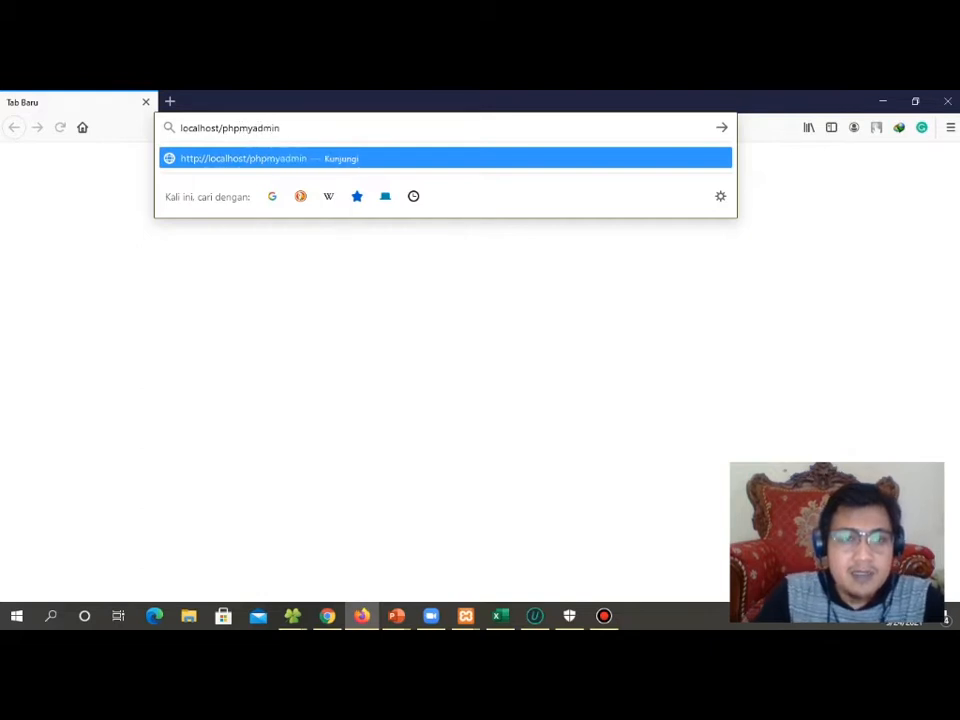
pyautogui.press('Return')
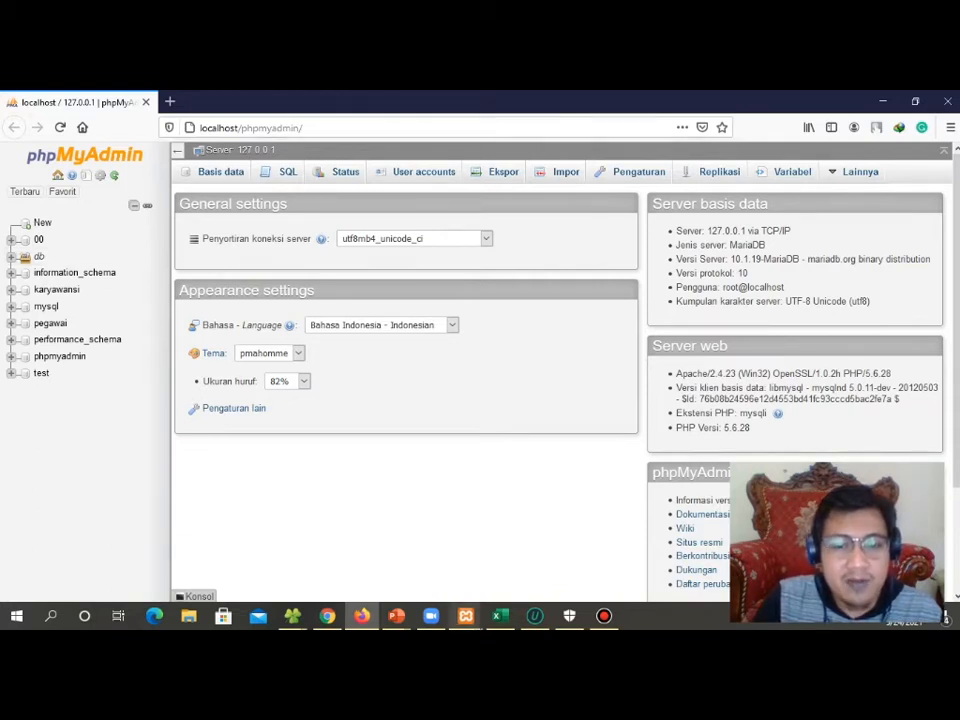
# Create a database named akademik and start a four-column table named mahasiswa in it.
pyautogui.moveTo(465, 615)
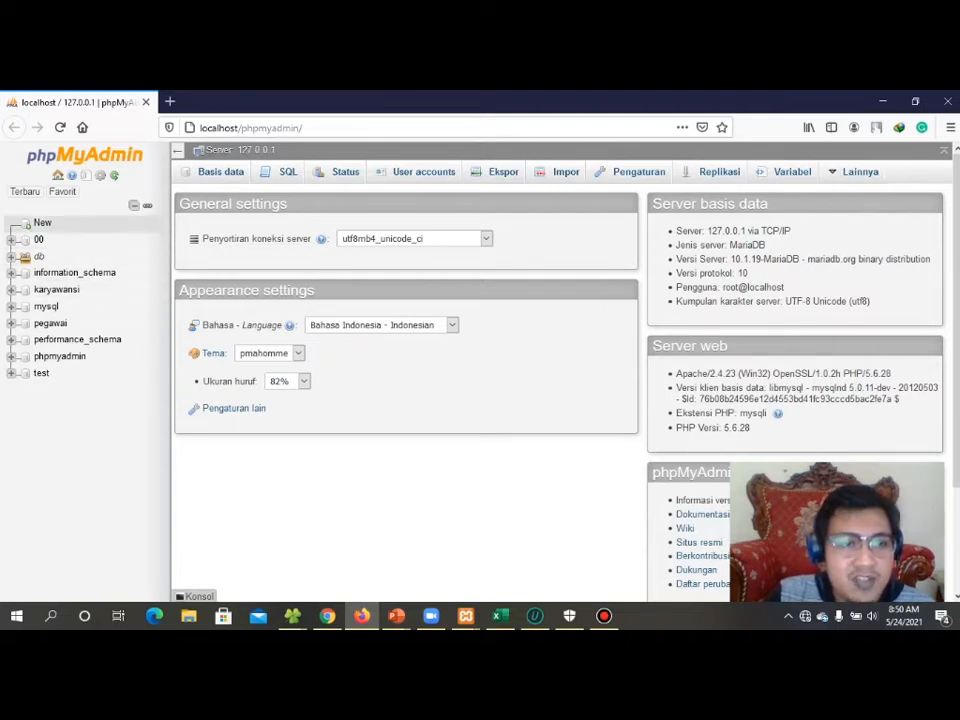
pyautogui.click(42, 222)
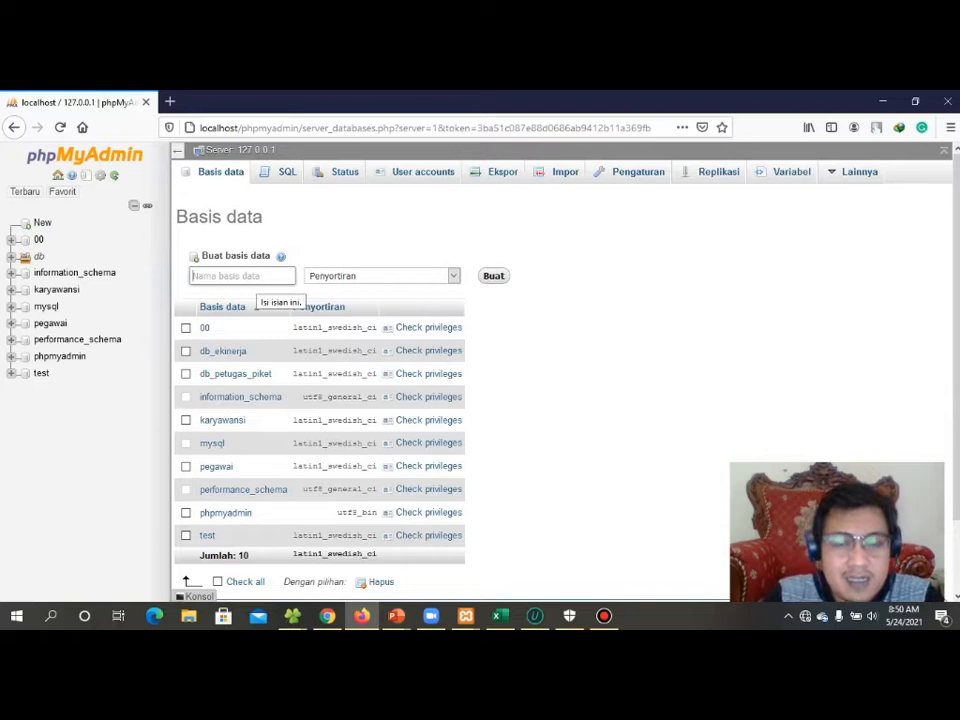
pyautogui.write('akademik')
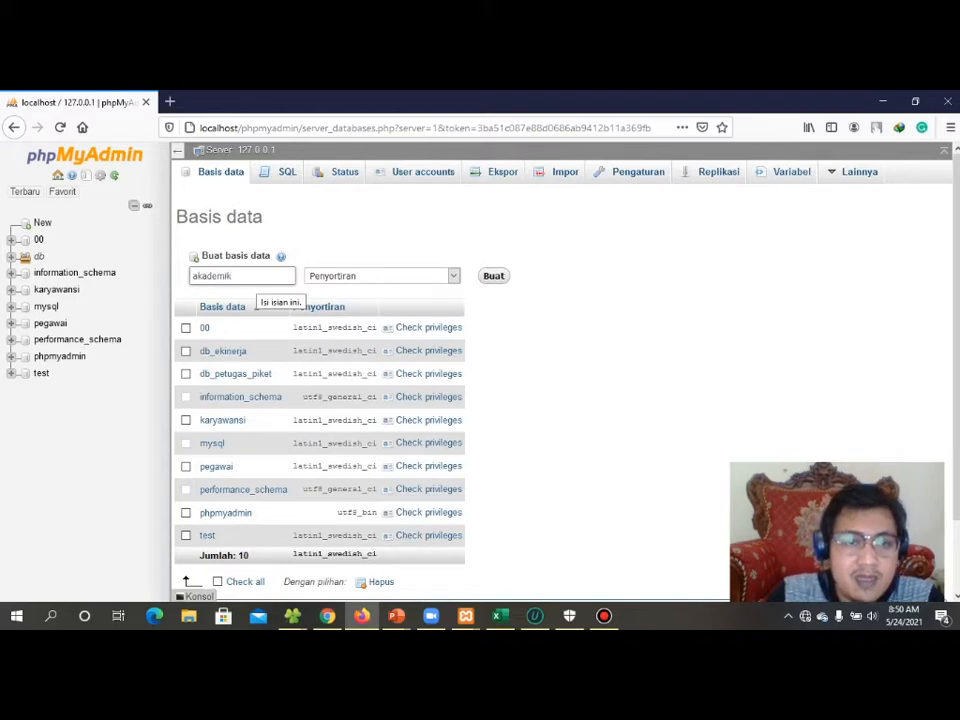
pyautogui.press('Return')
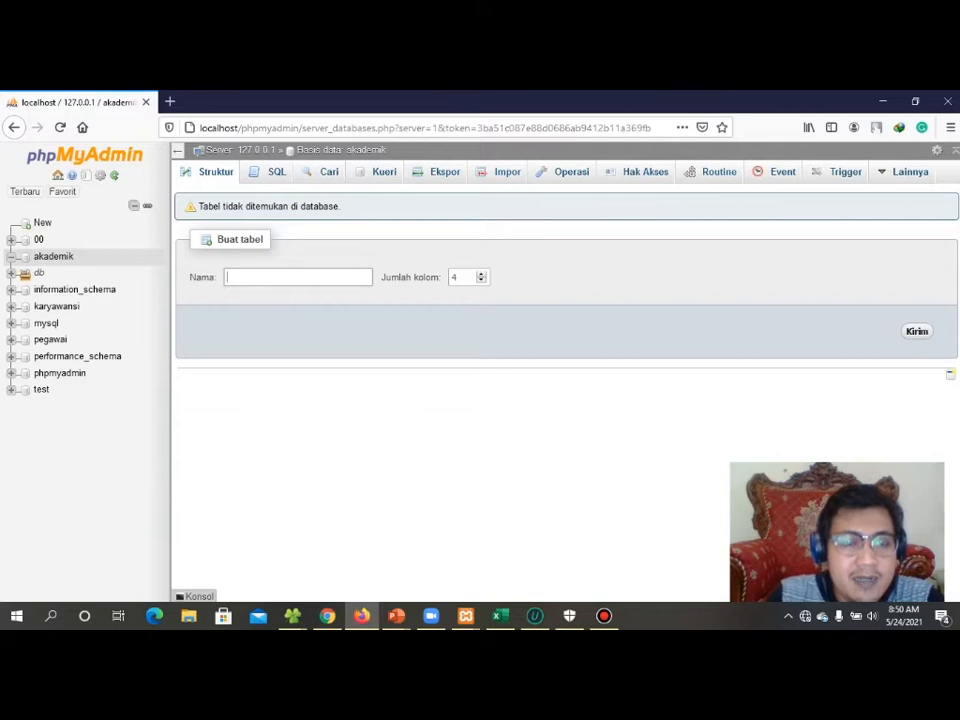
pyautogui.write('mahasiswa')
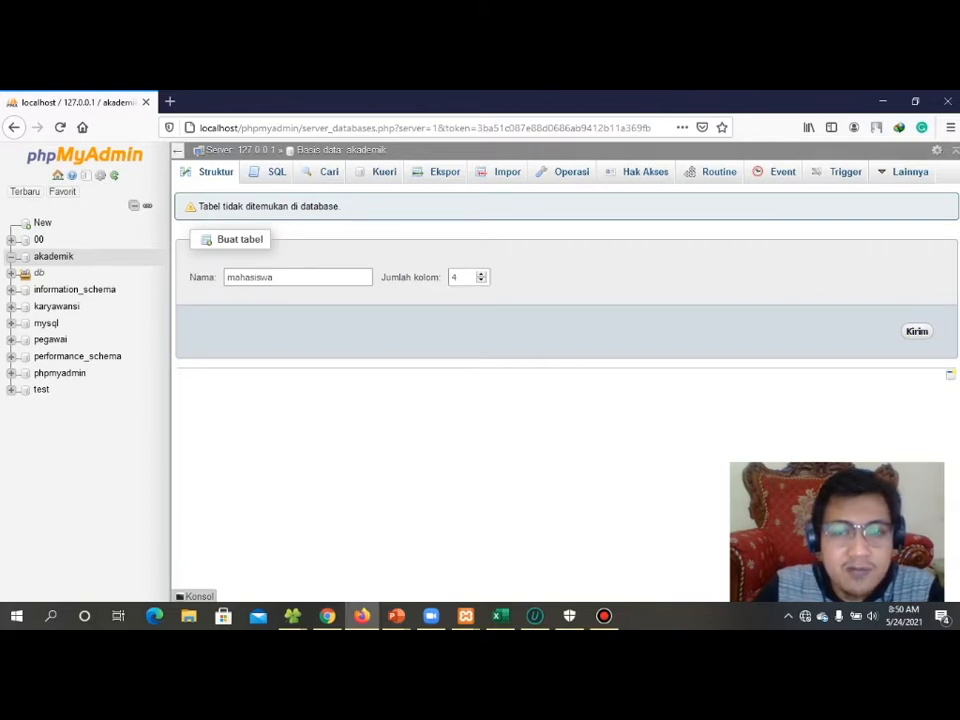
pyautogui.press('Return')
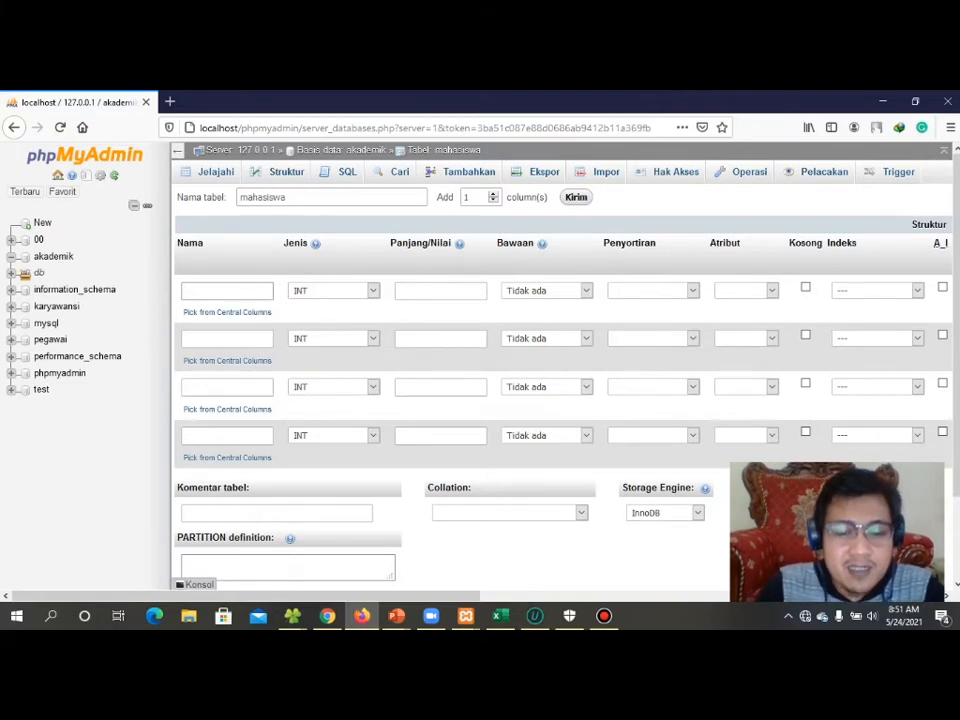
# Define the first column of the mahasiswa table as NIM with type INT and length 10.
pyautogui.write('NIM')
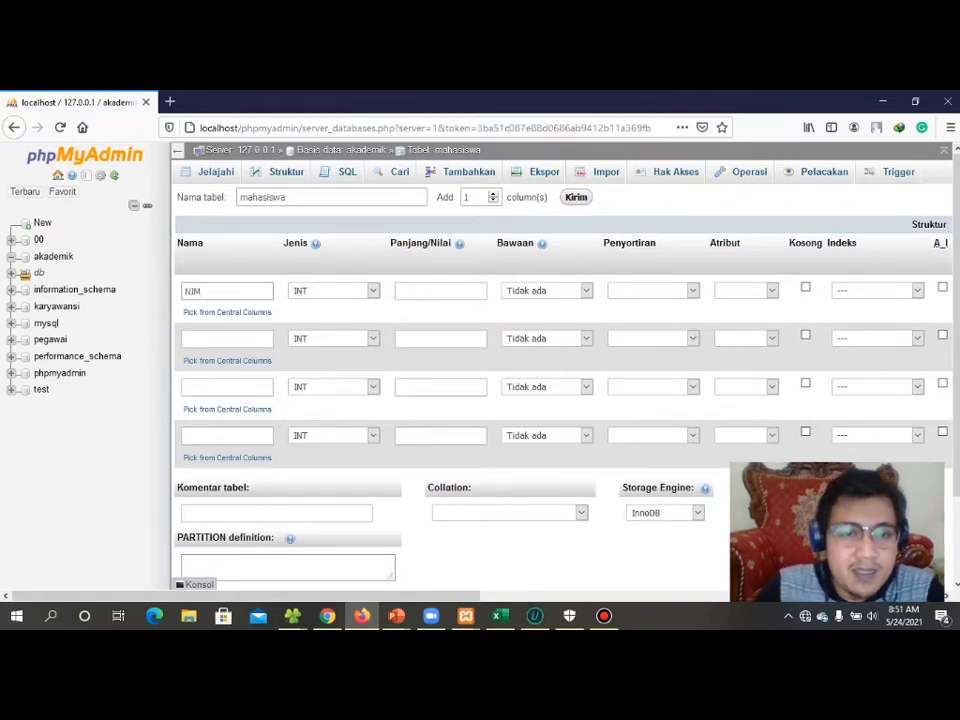
pyautogui.click(372, 290)
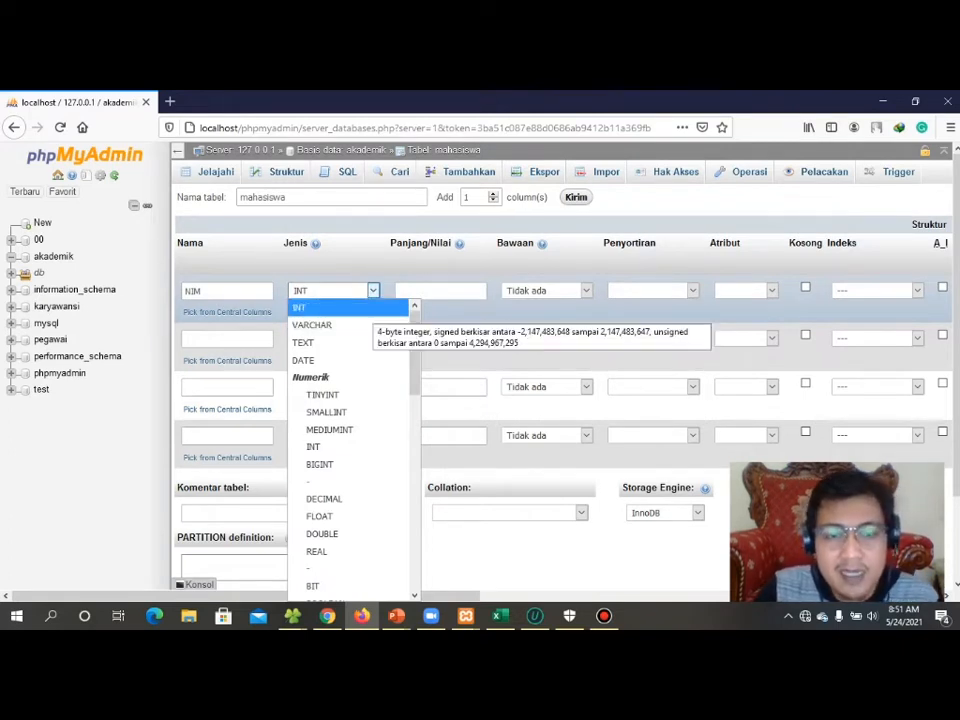
pyautogui.scroll(-3, 340, 446)
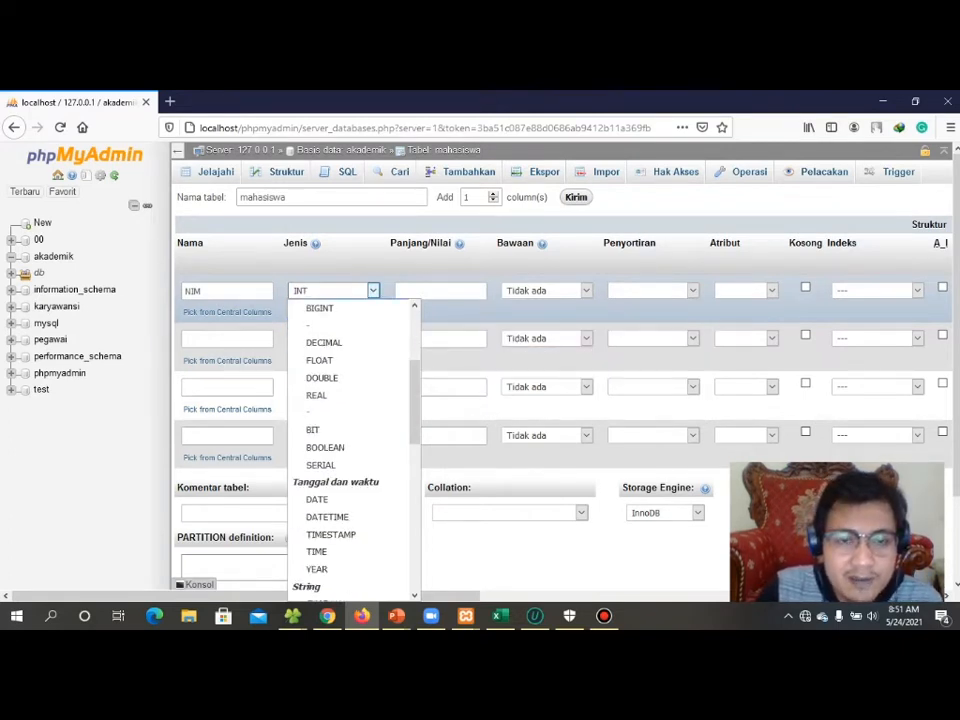
pyautogui.scroll(3, 340, 446)
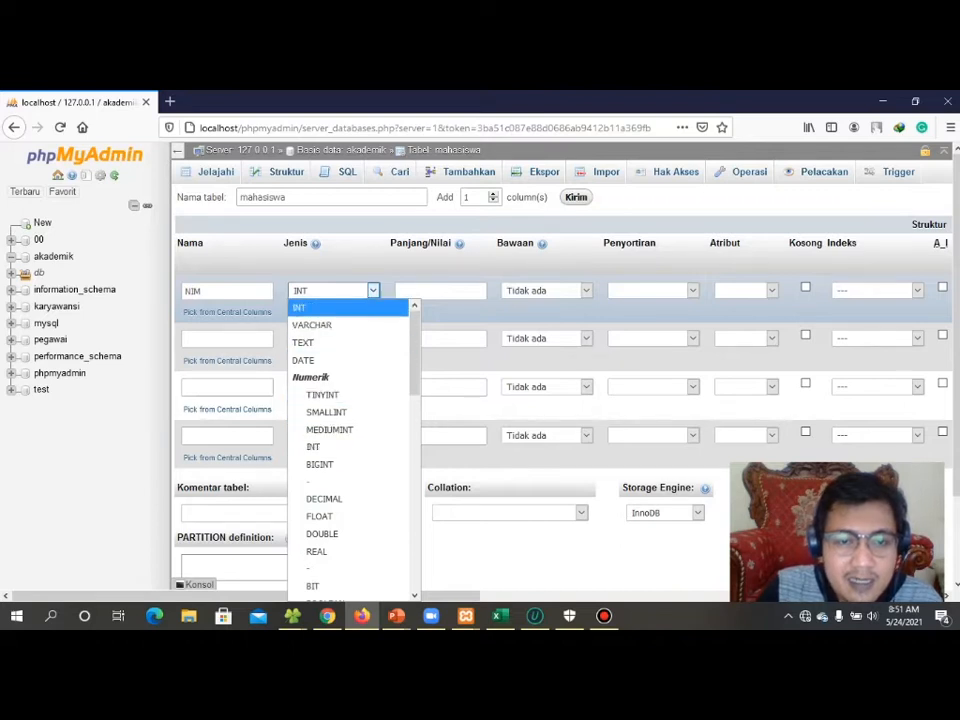
pyautogui.click(328, 308)
pyautogui.click(441, 292)
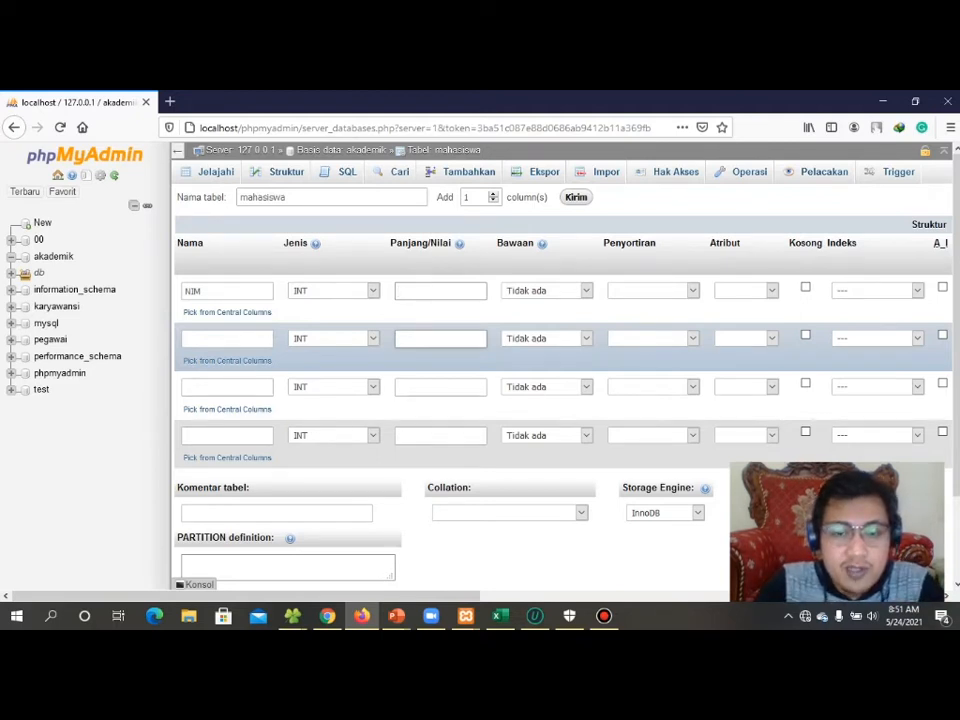
pyautogui.write('10')
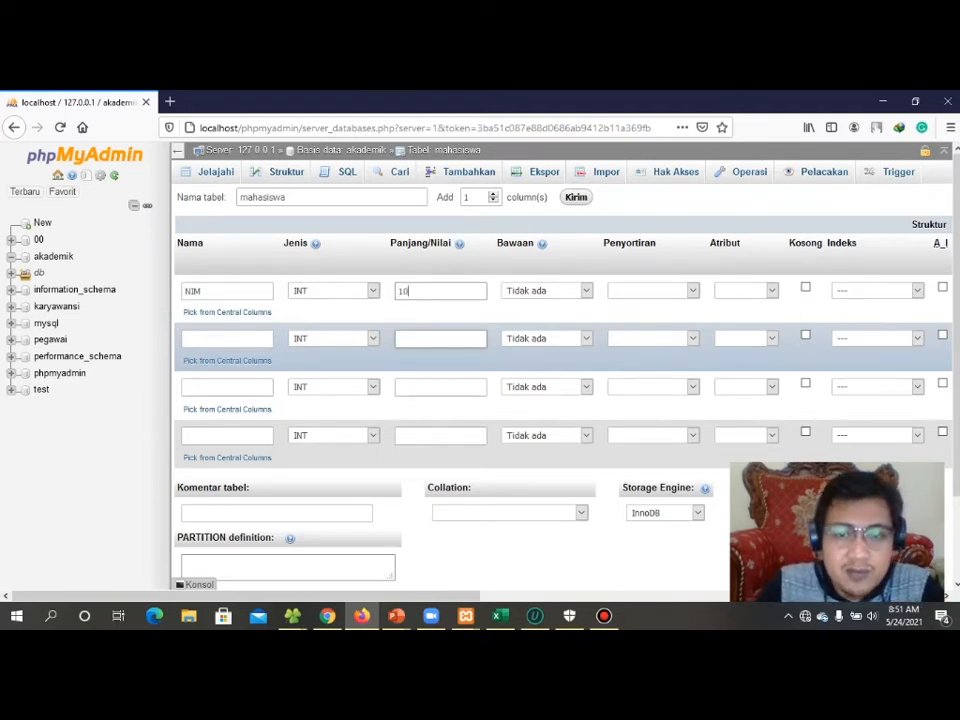
pyautogui.click(586, 291)
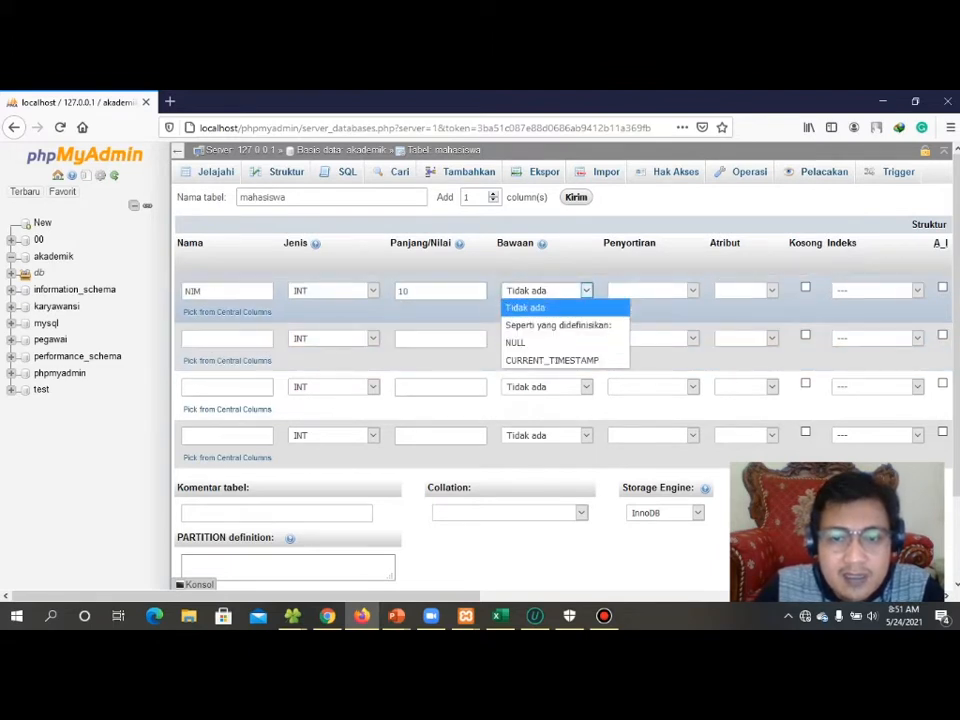
pyautogui.click(526, 308)
pyautogui.click(692, 291)
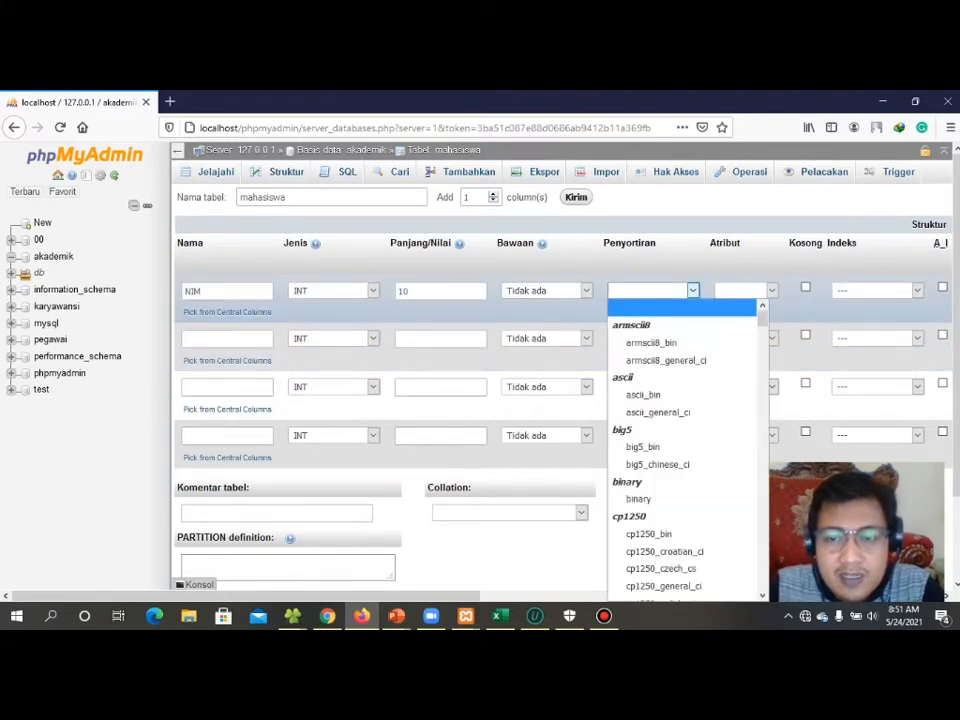
pyautogui.click(692, 291)
pyautogui.click(772, 291)
pyautogui.click(772, 291)
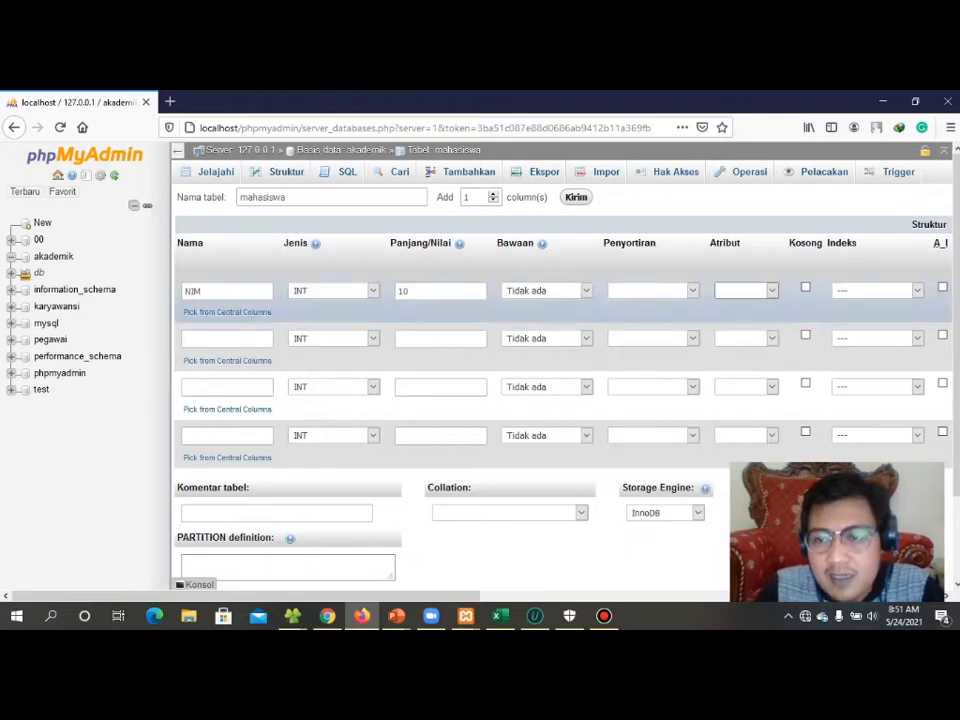
# Make the NIM column the table's PRIMARY index, keeping the proposed index settings.
pyautogui.click(877, 290)
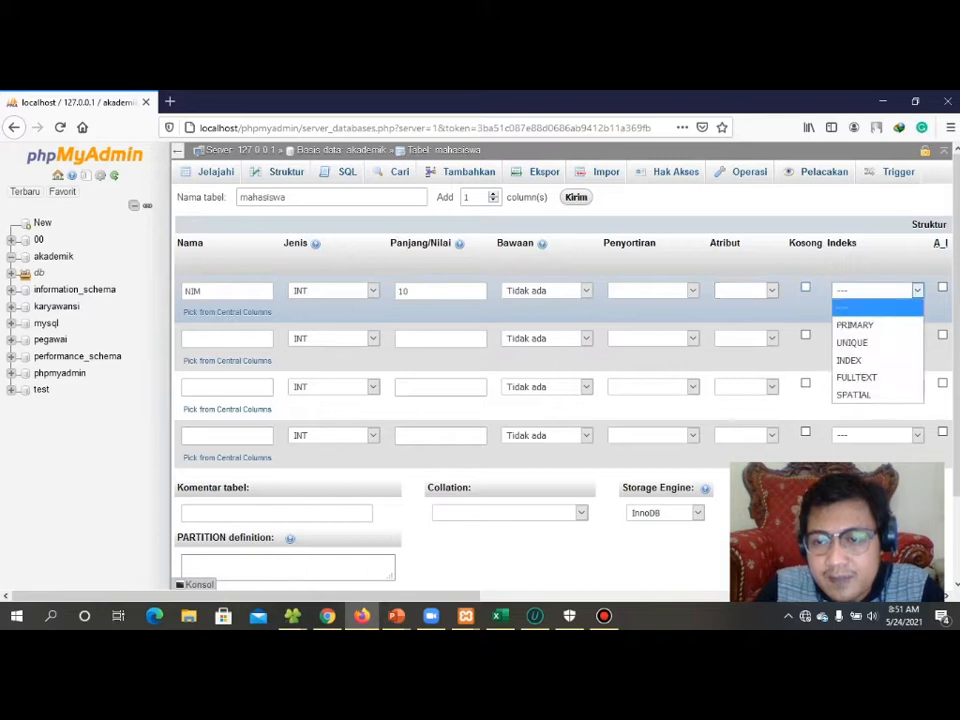
pyautogui.click(855, 325)
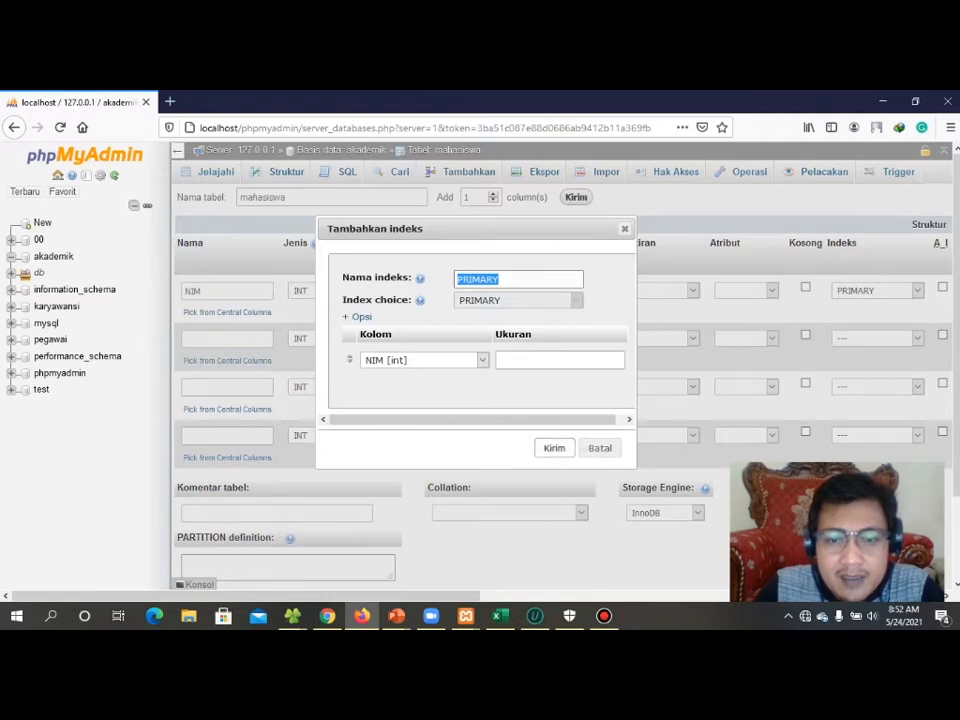
pyautogui.click(554, 447)
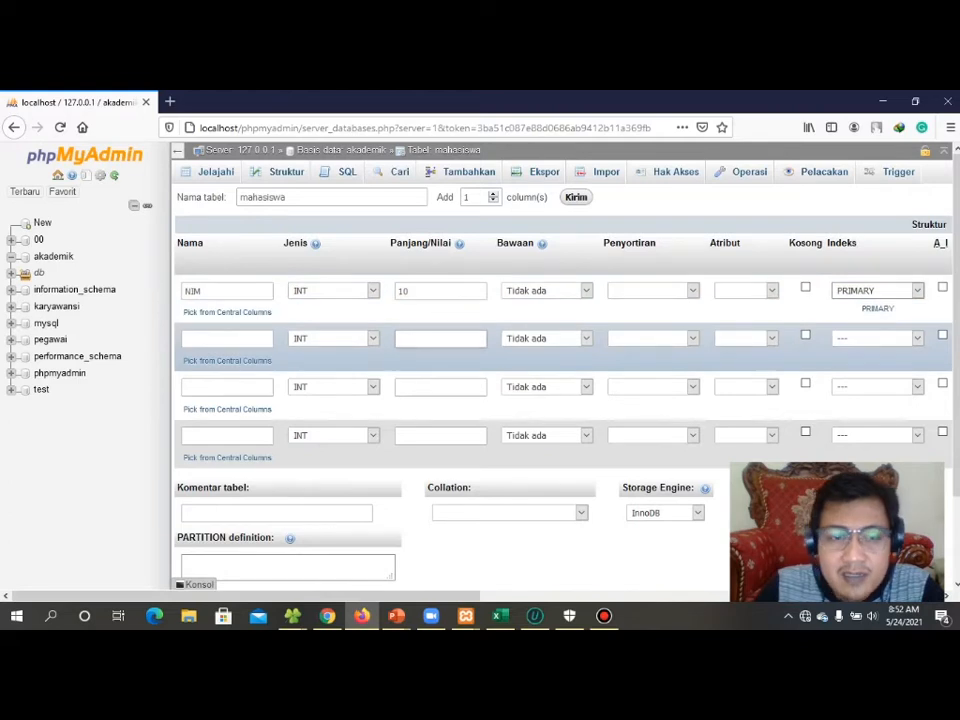
# Define the second column as NAMA with type VARCHAR and length 50.
pyautogui.click(266, 340)
pyautogui.write('NAMA')
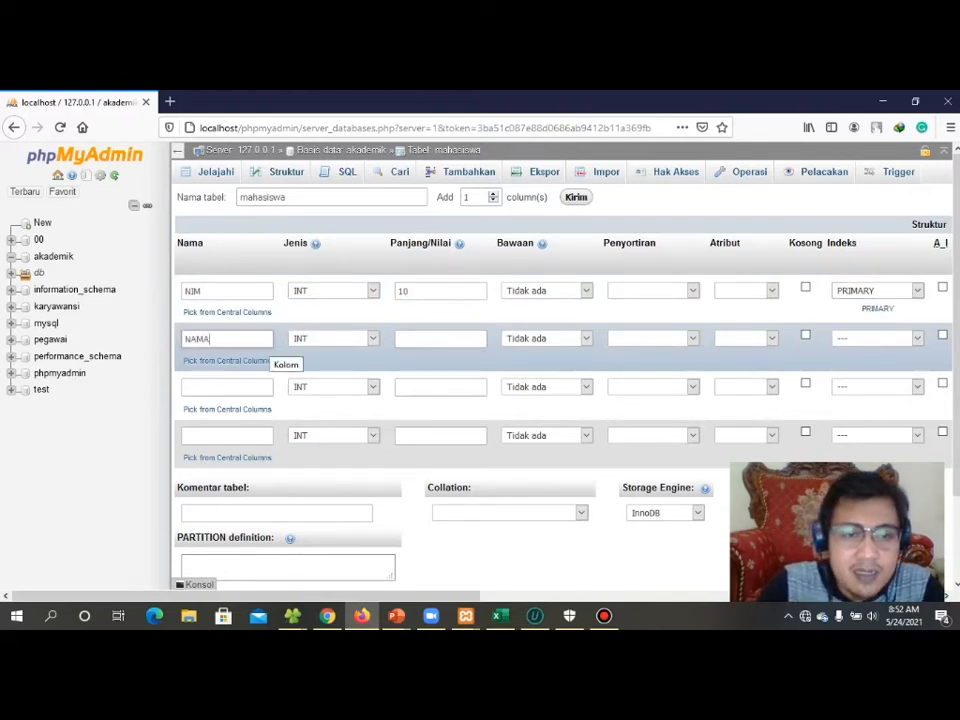
pyautogui.click(340, 338)
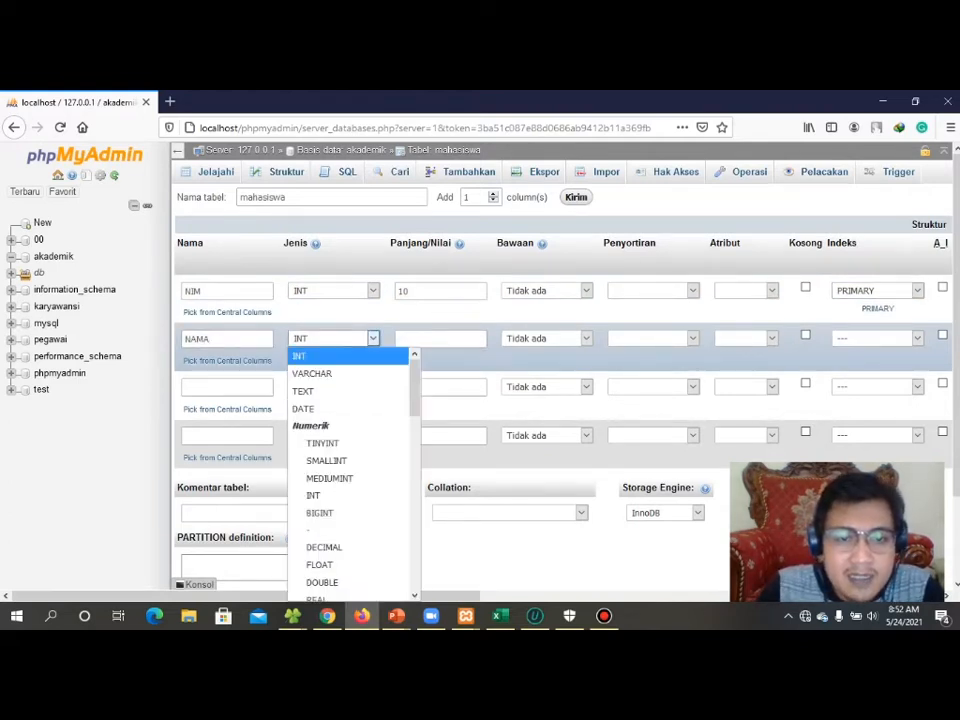
pyautogui.click(312, 373)
pyautogui.click(440, 339)
pyautogui.write('50')
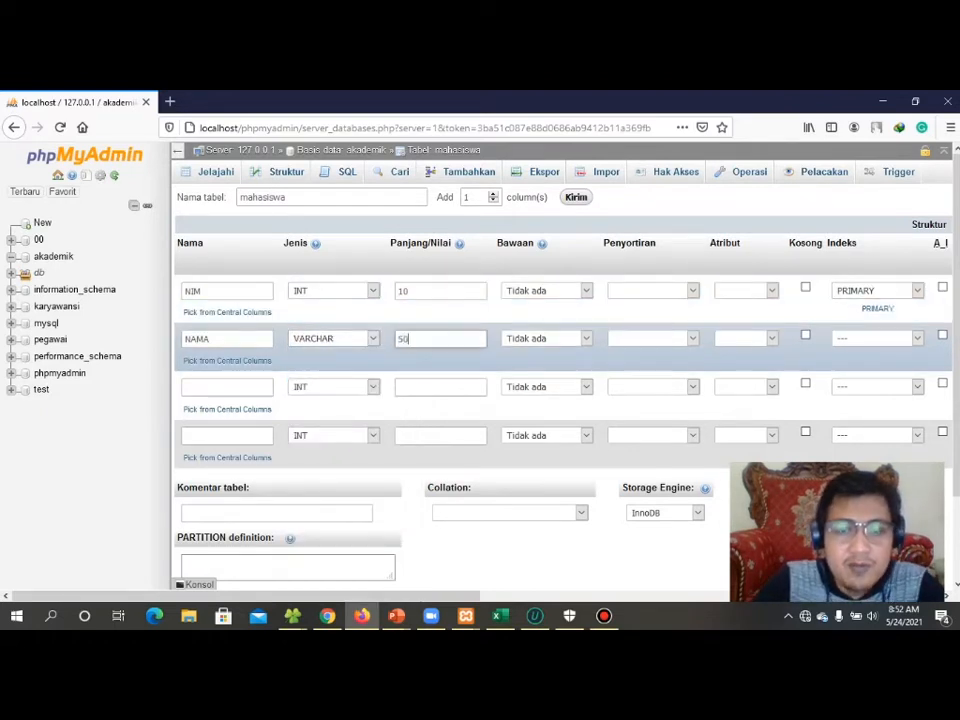
# Define the third column as PRODI with type VARCHAR and length 50.
pyautogui.click(227, 387)
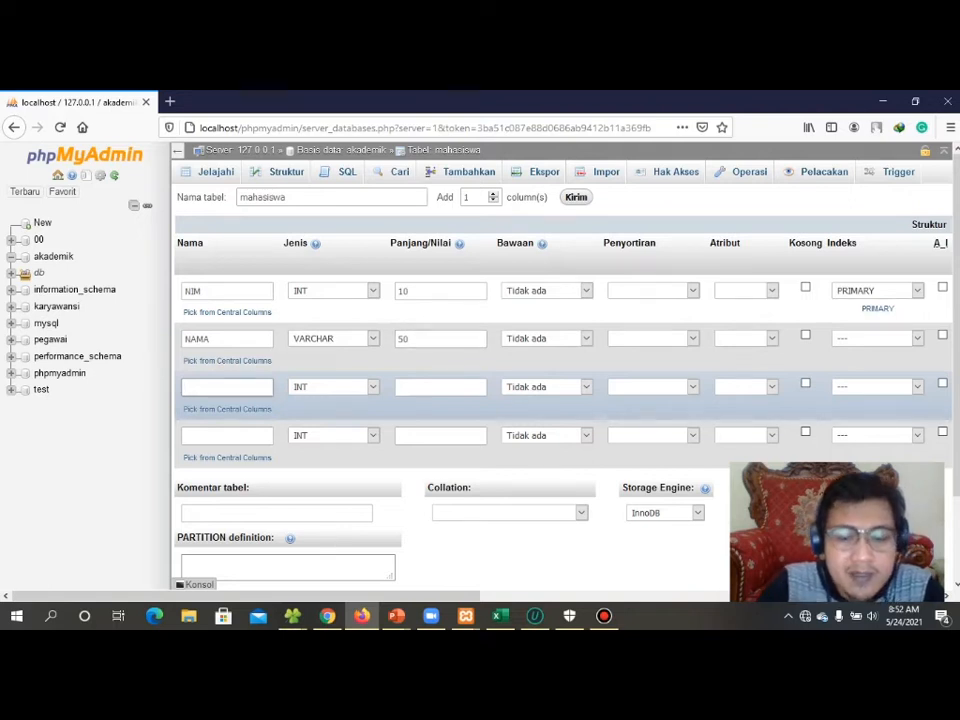
pyautogui.write('PRODI')
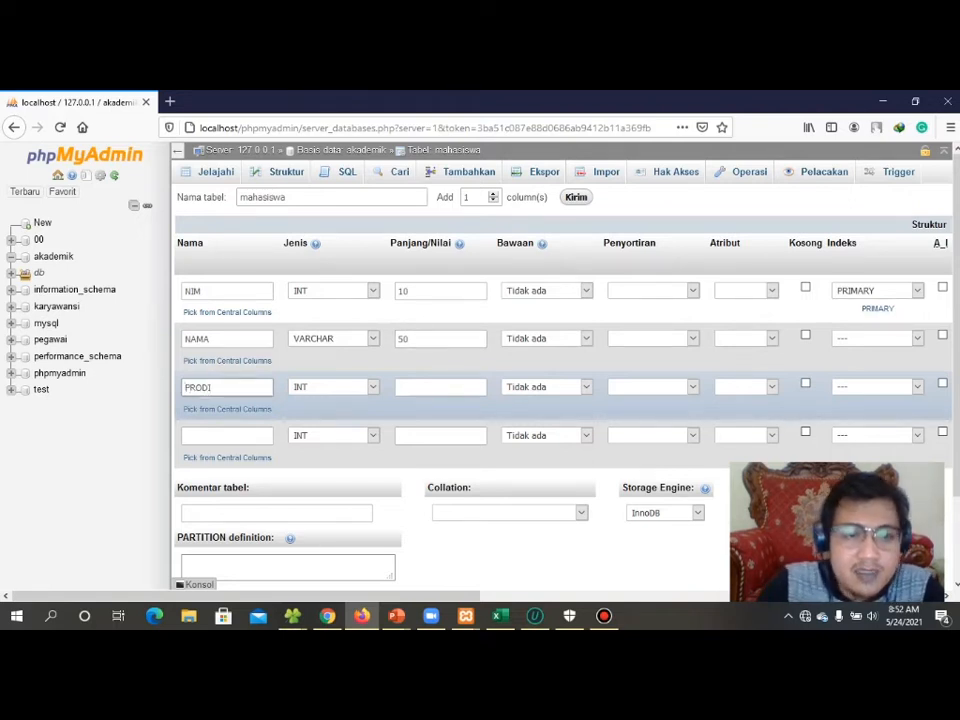
pyautogui.click(335, 387)
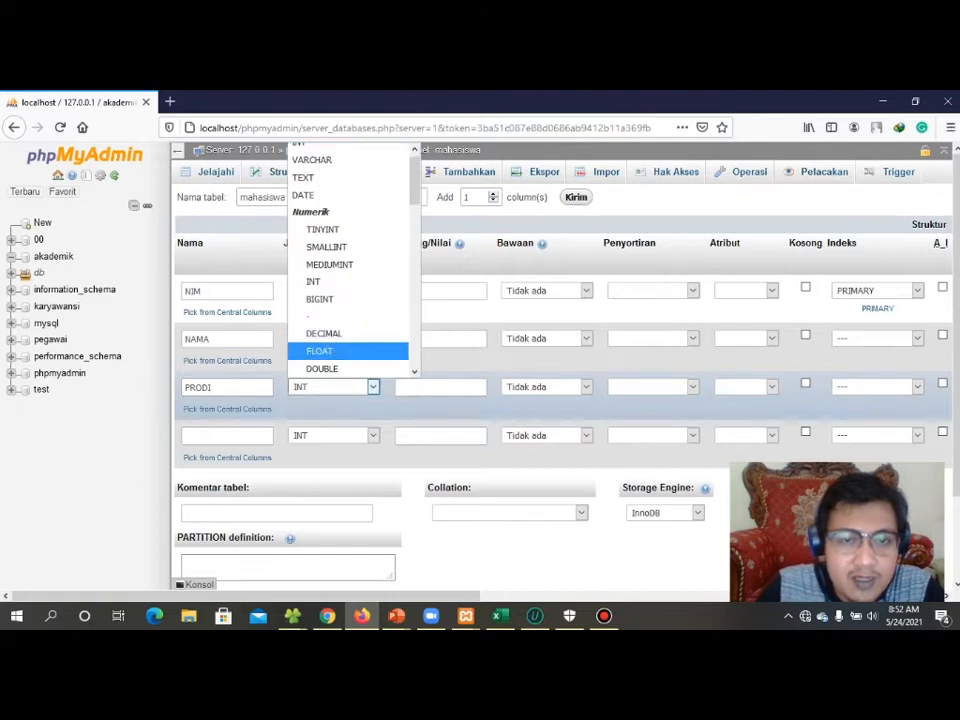
pyautogui.press('Up')
pyautogui.press('Up')
pyautogui.press('Up')
pyautogui.press('Up')
pyautogui.press('Up')
pyautogui.press('Up')
pyautogui.press('Up')
pyautogui.press('Up')
pyautogui.press('Up')
pyautogui.press('Up')
pyautogui.press('Down')
pyautogui.press('Up')
pyautogui.press('Return')
pyautogui.click(440, 387)
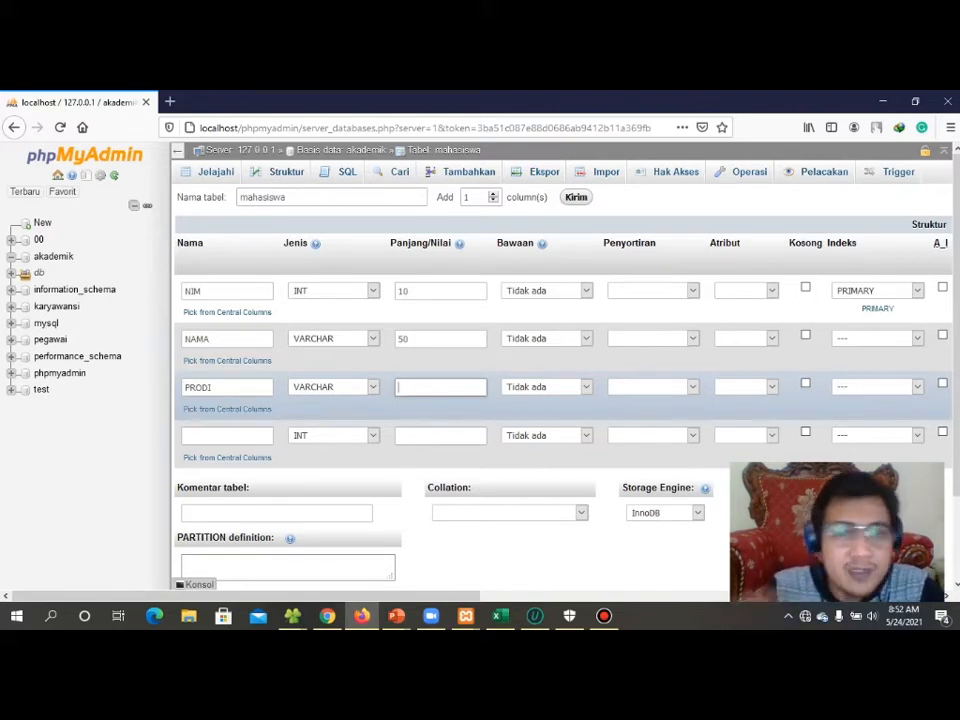
pyautogui.write('50')
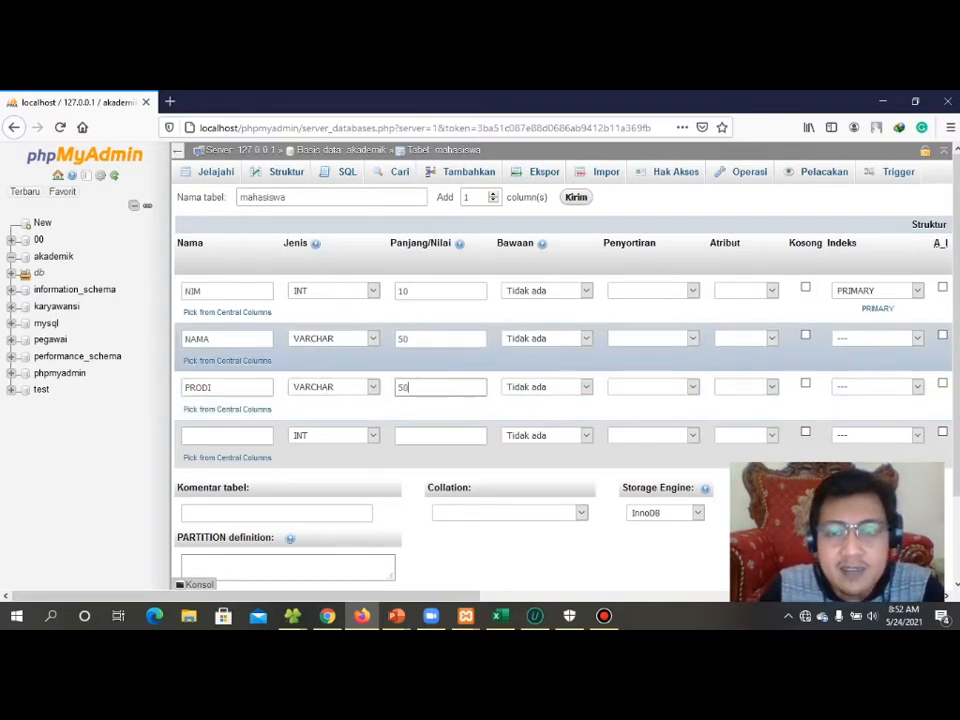
# Define the fourth column of the mahasiswa table as KONTAK with type INT.
pyautogui.click(228, 440)
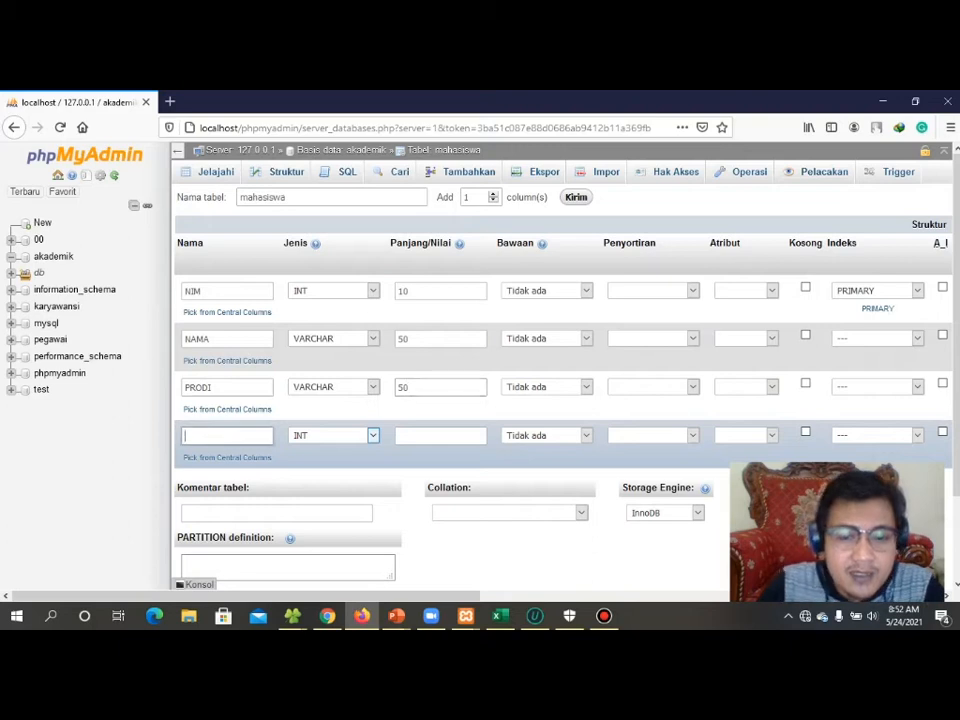
pyautogui.write('KONTAK')
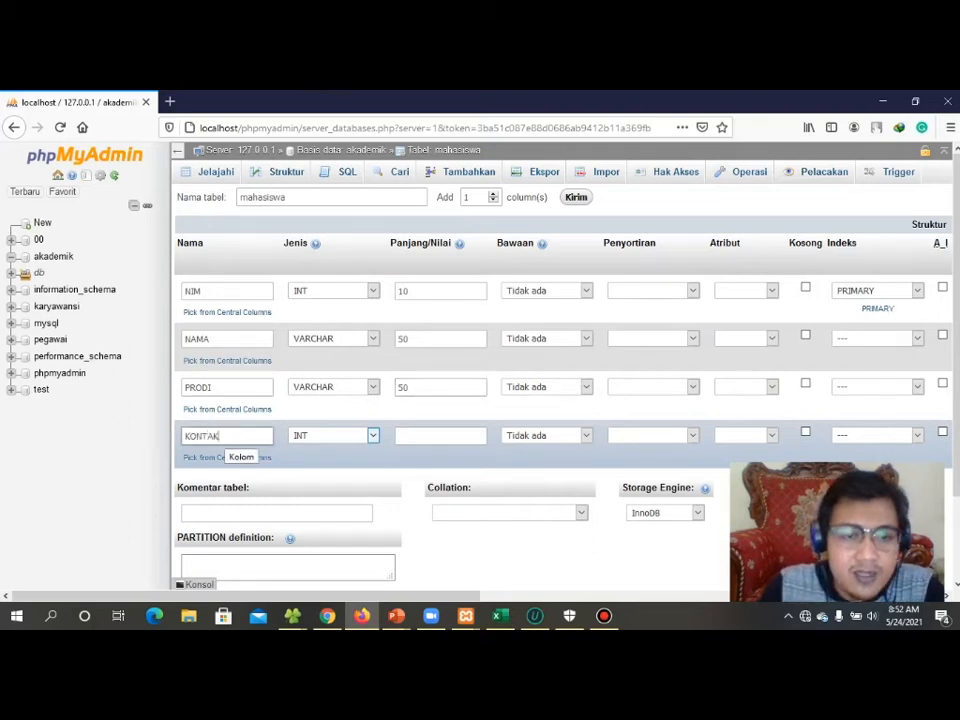
pyautogui.click(352, 436)
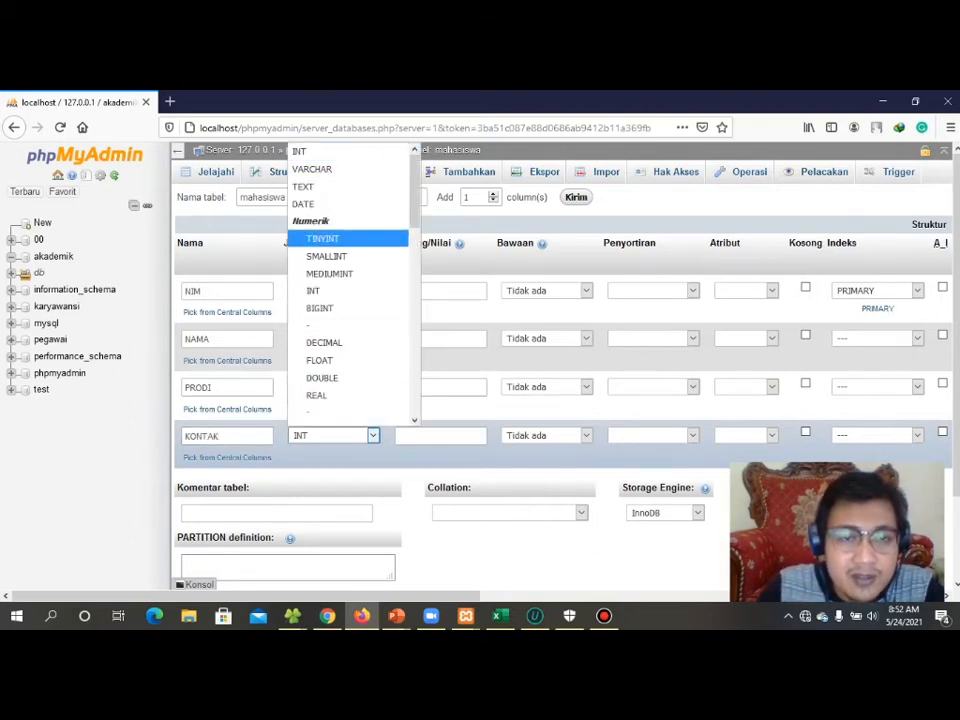
pyautogui.scroll(-2, 348, 190)
pyautogui.scroll(-5, 348, 280)
pyautogui.scroll(2, 348, 280)
pyautogui.scroll(-4, 348, 280)
pyautogui.scroll(-3, 348, 285)
pyautogui.scroll(5, 348, 285)
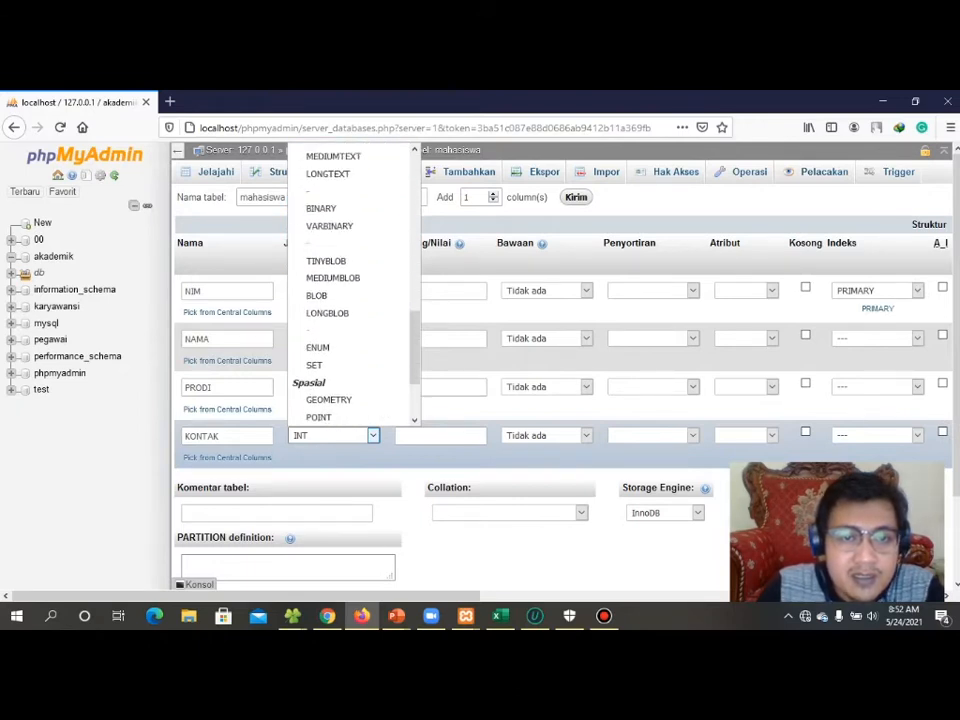
pyautogui.scroll(5, 350, 330)
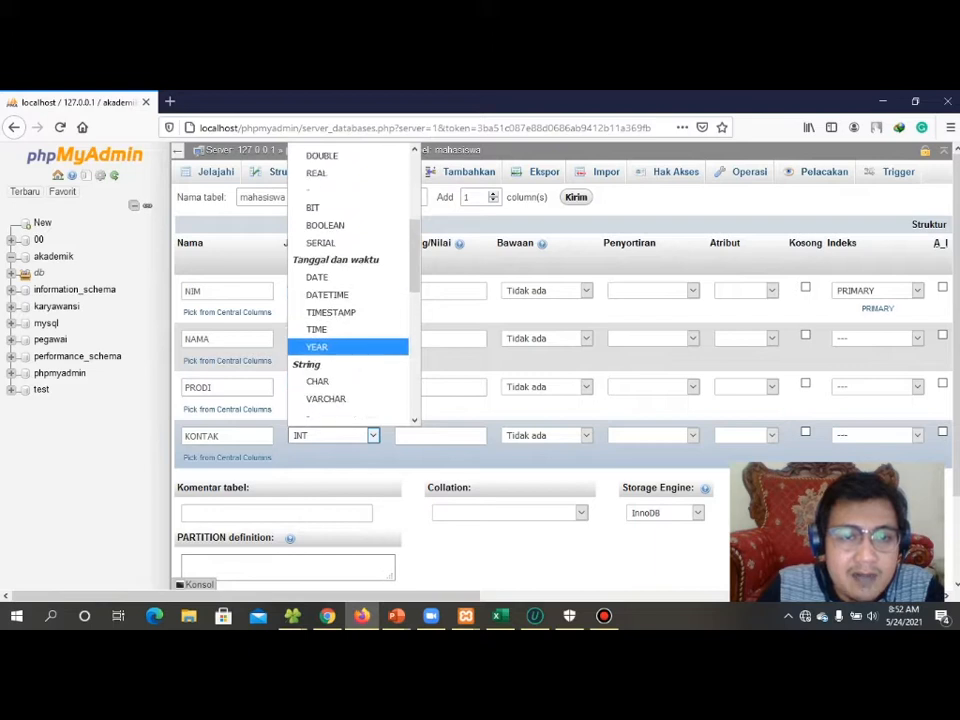
pyautogui.scroll(2, 340, 272)
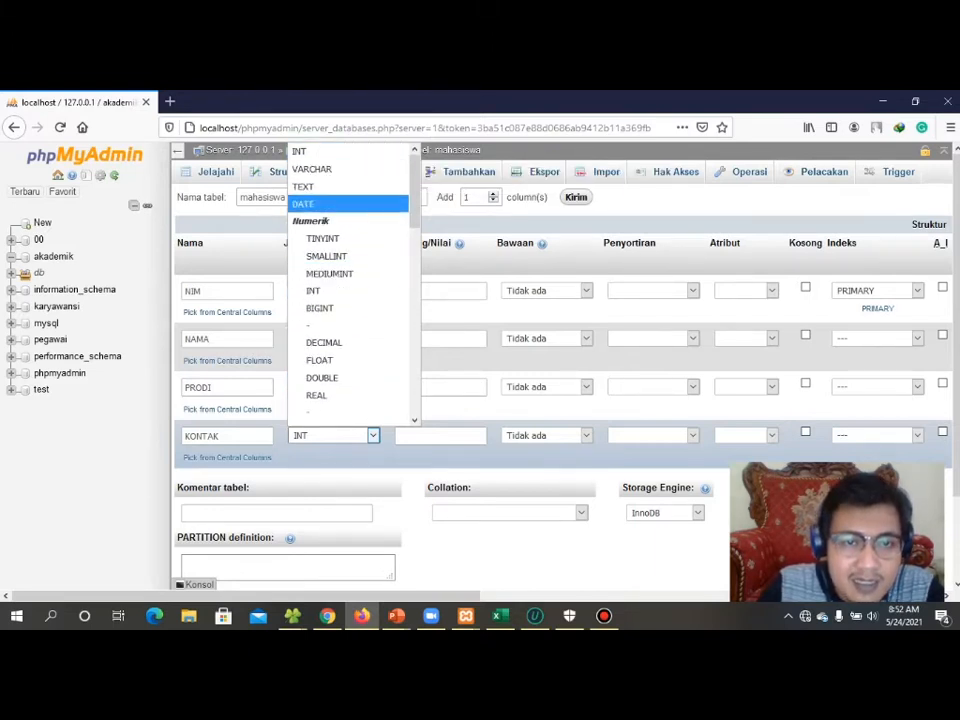
pyautogui.scroll(-1, 340, 204)
pyautogui.scroll(-1, 340, 204)
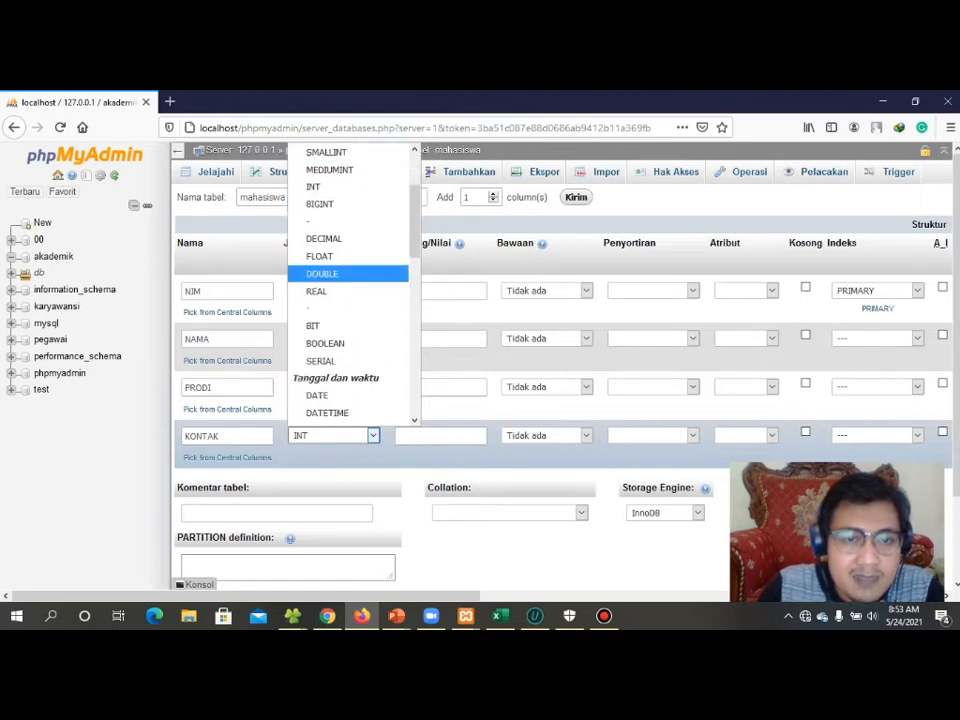
pyautogui.scroll(-1, 340, 272)
pyautogui.scroll(3, 340, 272)
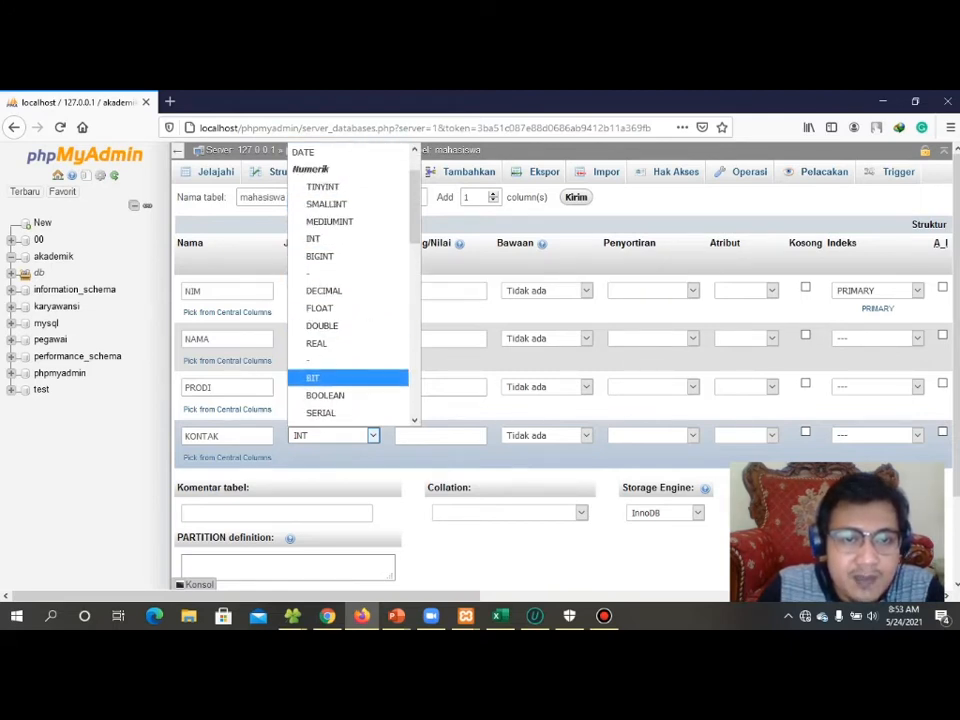
pyautogui.click(340, 151)
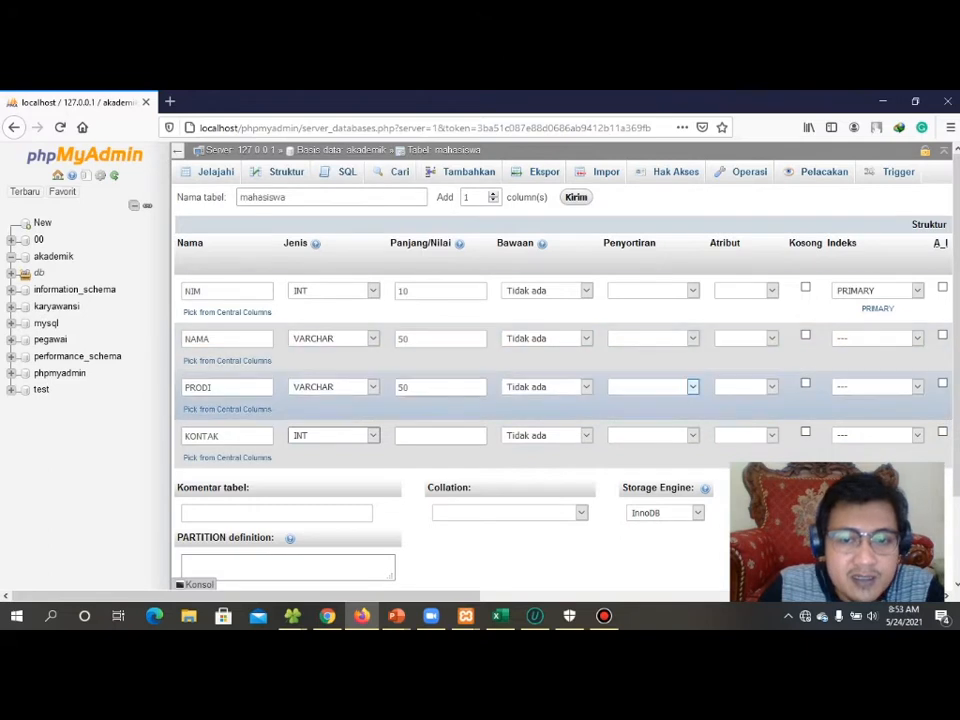
# Shrink and narrow the browser window so the SQL preview and save options of the table form are within reach.
pyautogui.scroll(-1, 660, 375)
pyautogui.scroll(-2, 560, 380)
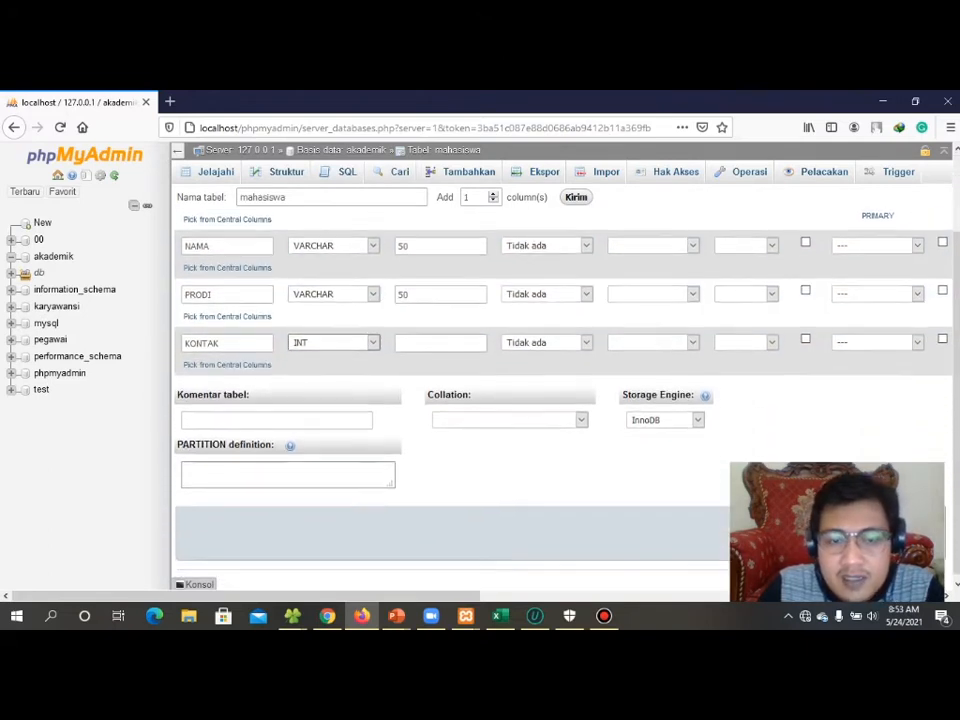
pyautogui.scroll(3, 560, 380)
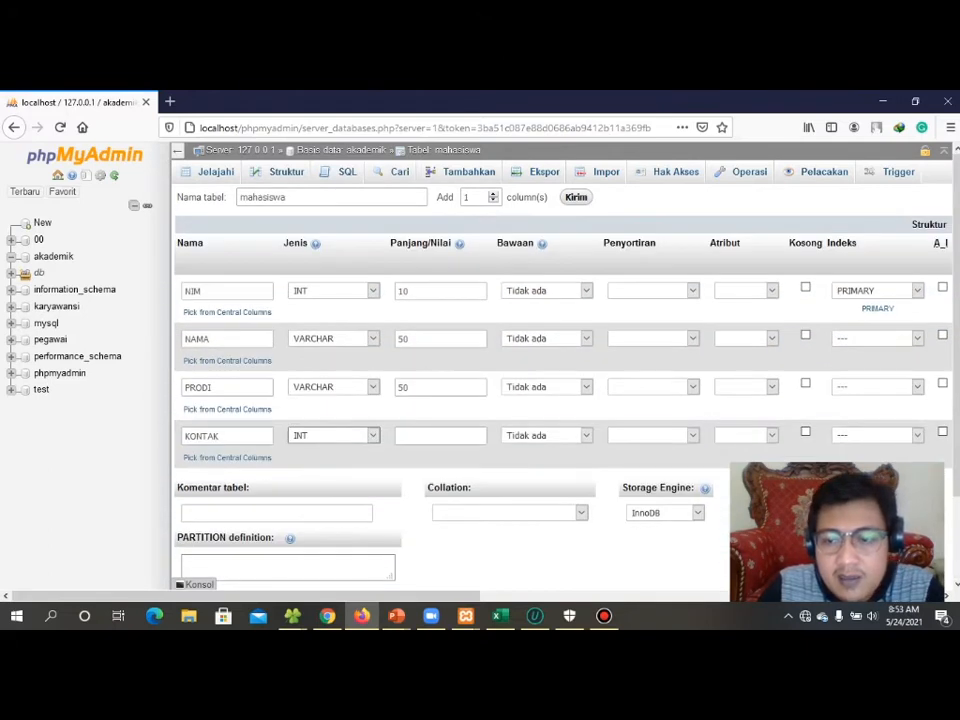
pyautogui.click(838, 540)
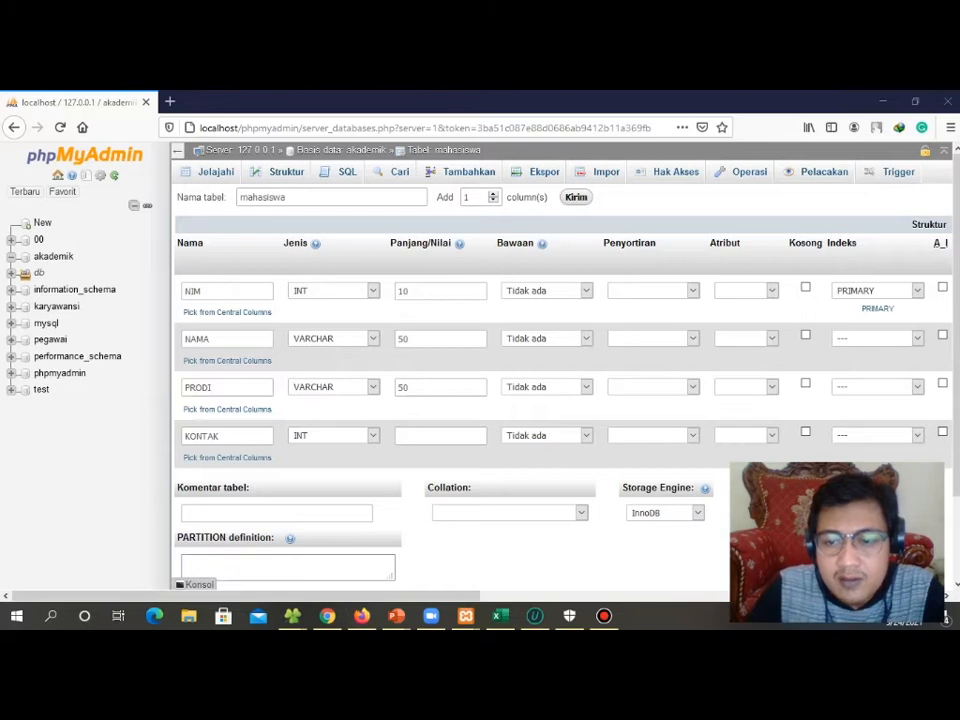
pyautogui.scroll(-3, 560, 380)
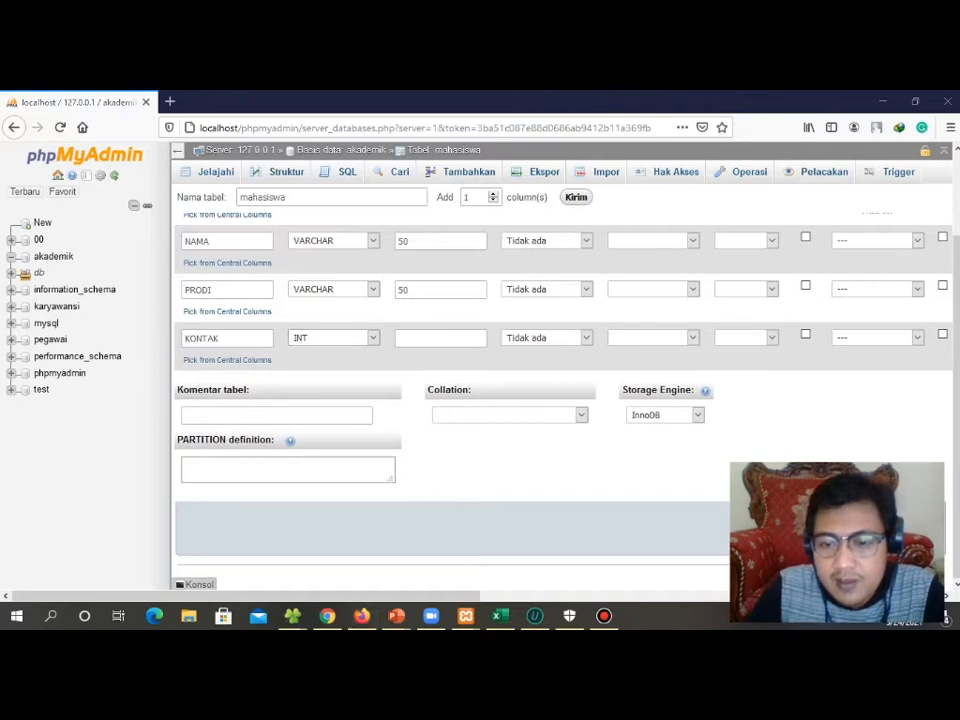
pyautogui.click(915, 101)
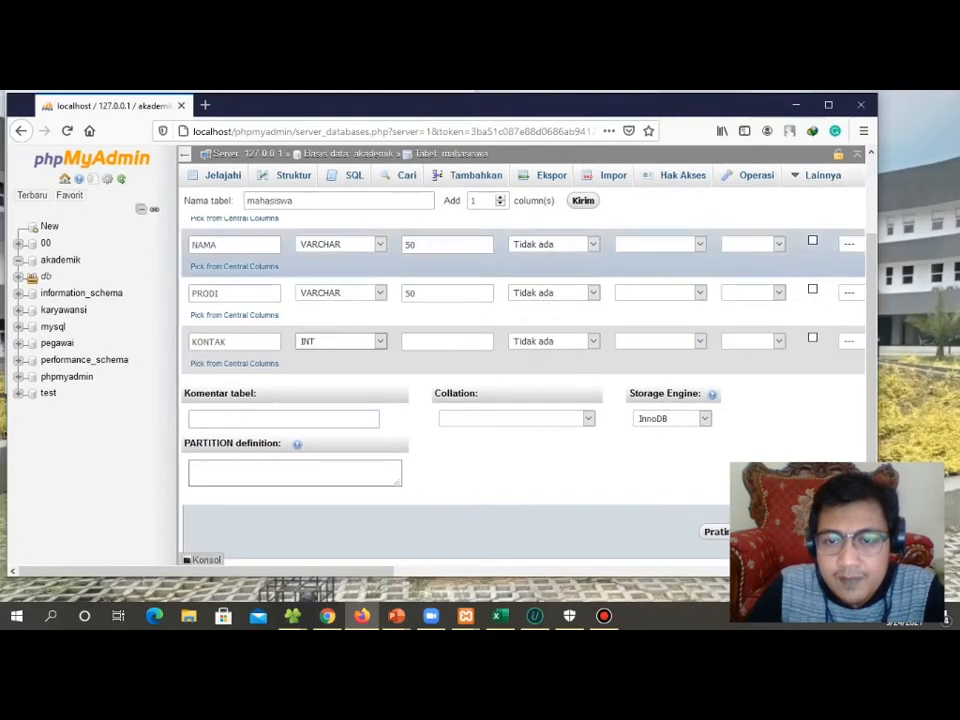
pyautogui.scroll(-1, 400, 300)
pyautogui.moveTo(683, 101); pyautogui.dragTo(545, 90)
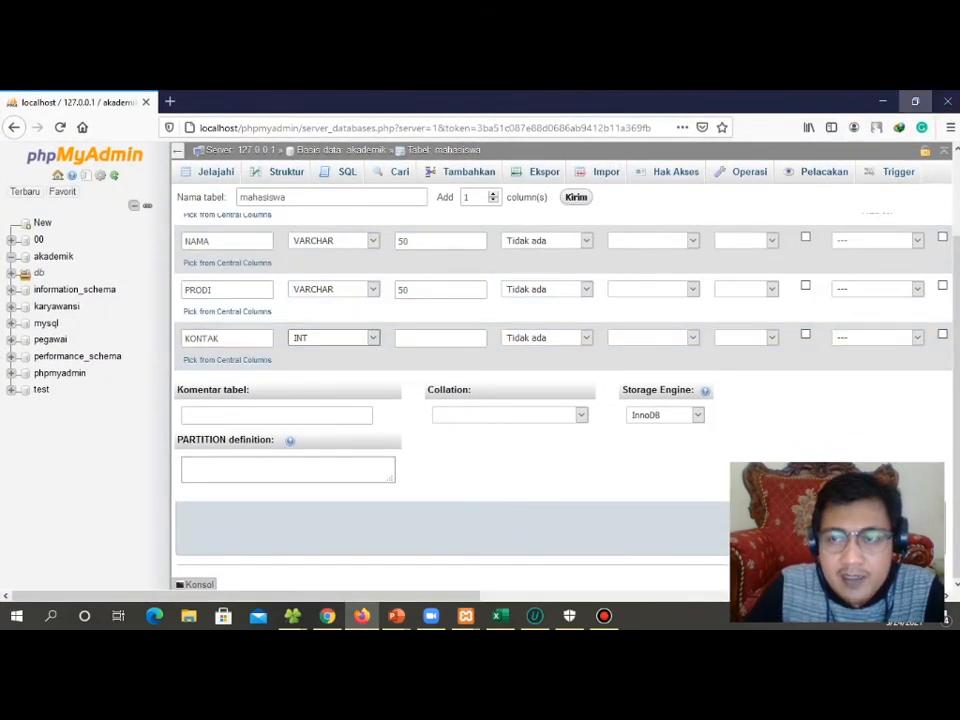
pyautogui.click(915, 101)
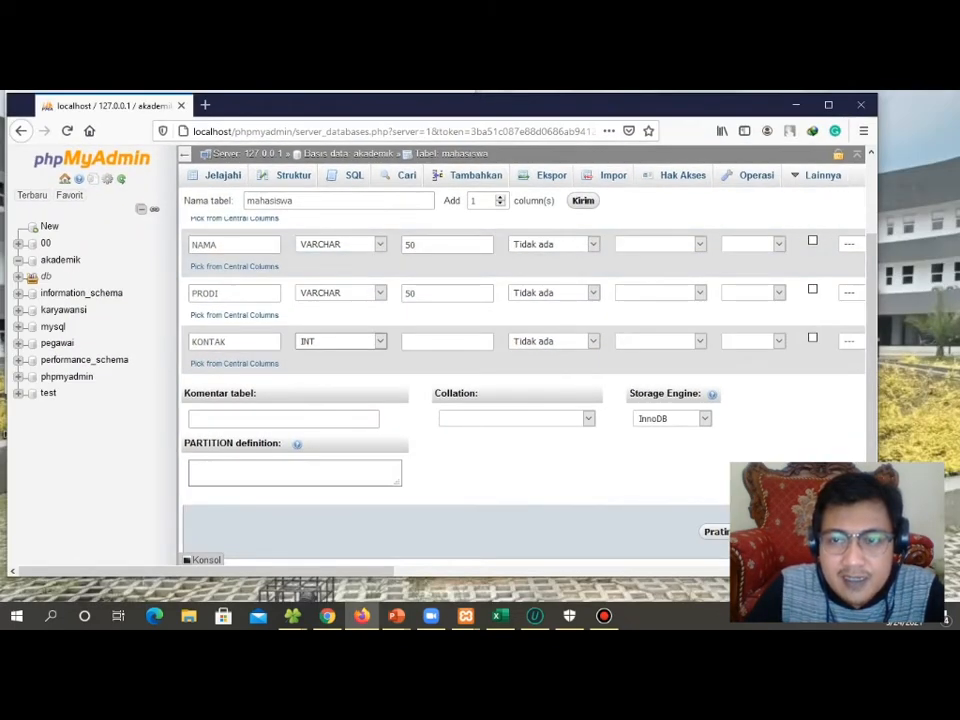
pyautogui.moveTo(877, 212); pyautogui.dragTo(667, 212)
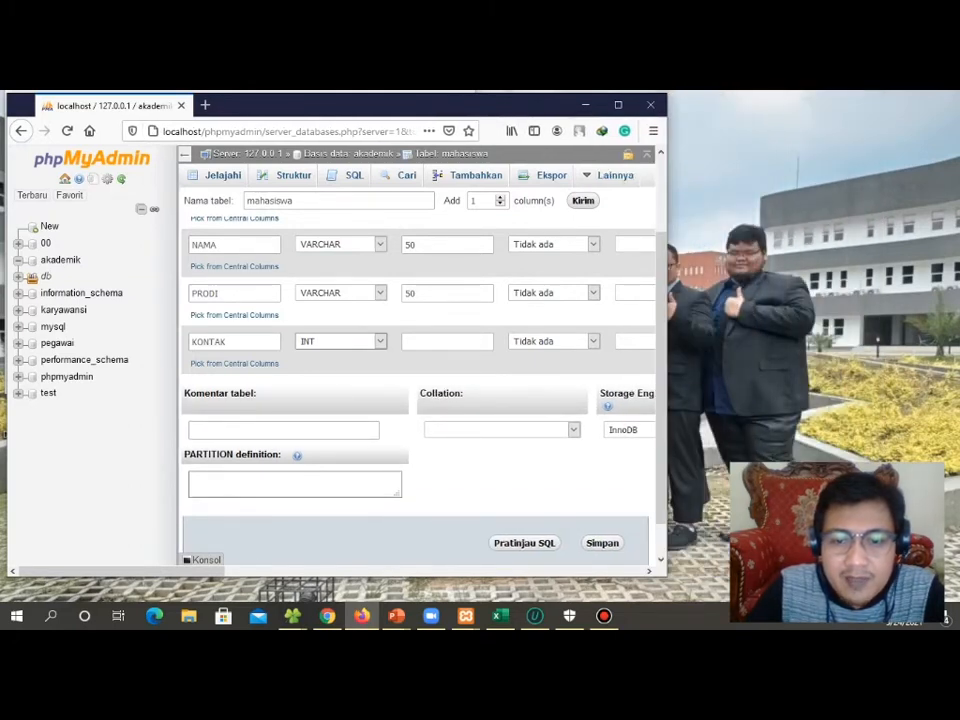
# Preview the SQL statement for the mahasiswa table, and save the table.
pyautogui.click(524, 543)
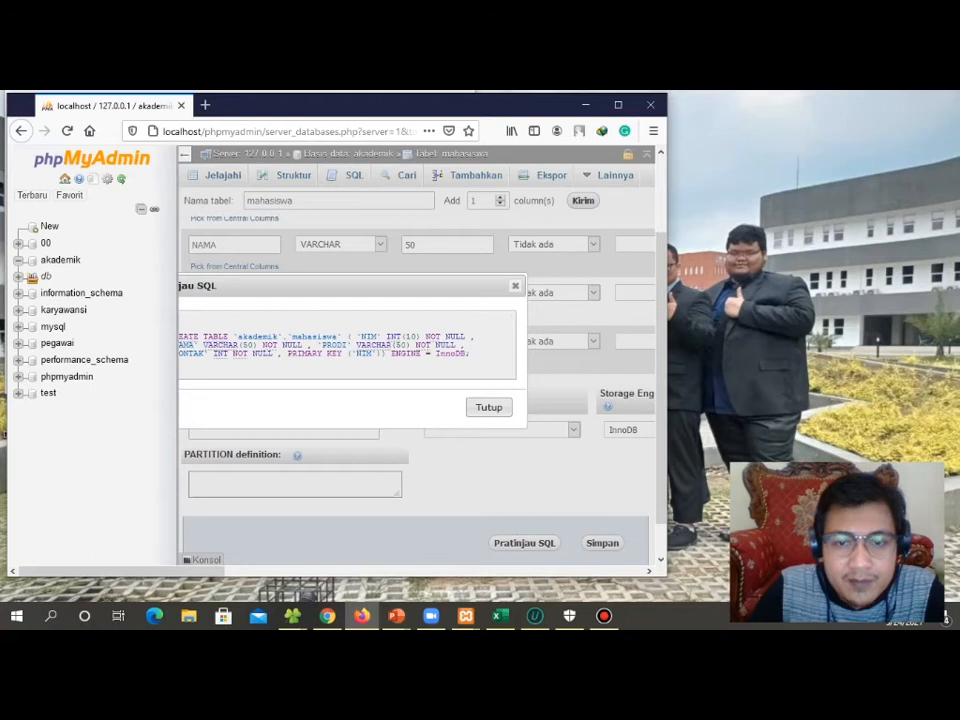
pyautogui.click(489, 407)
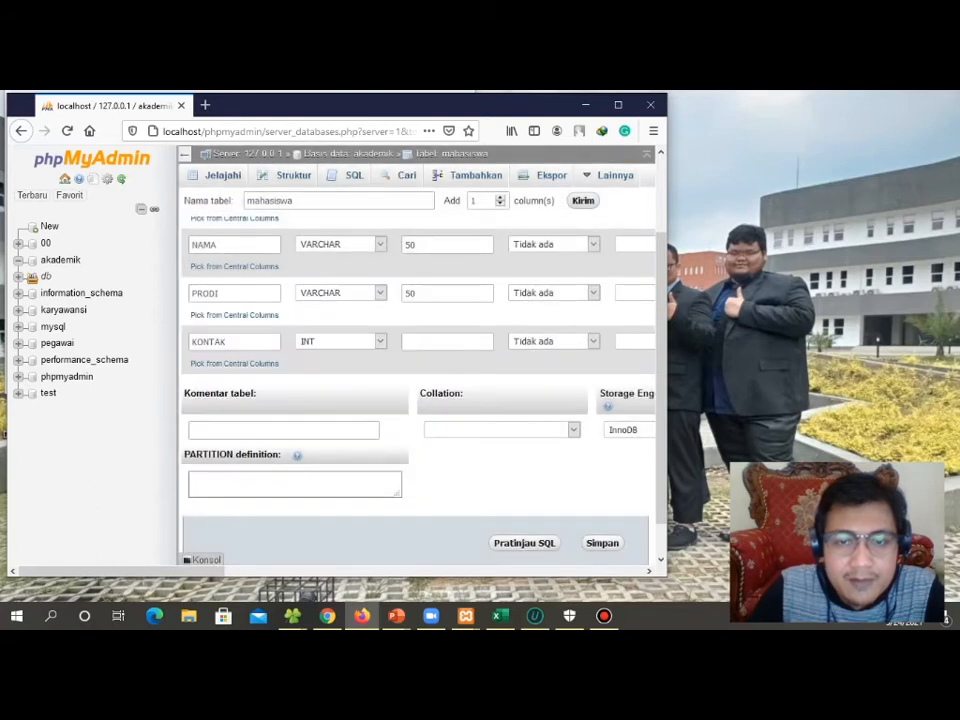
pyautogui.click(602, 543)
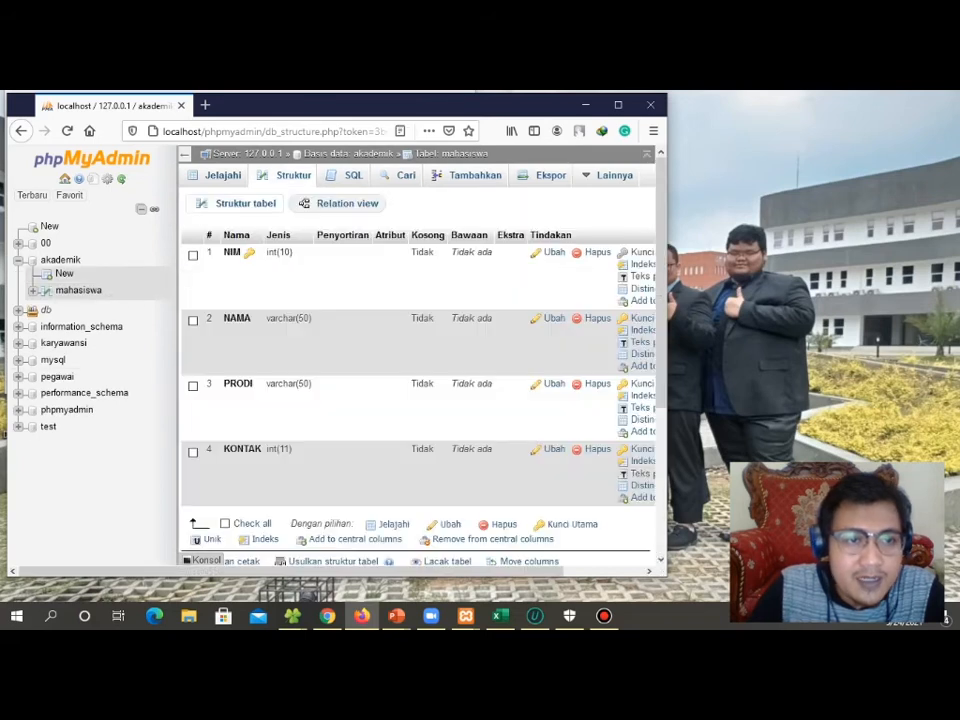
pyautogui.click(618, 105)
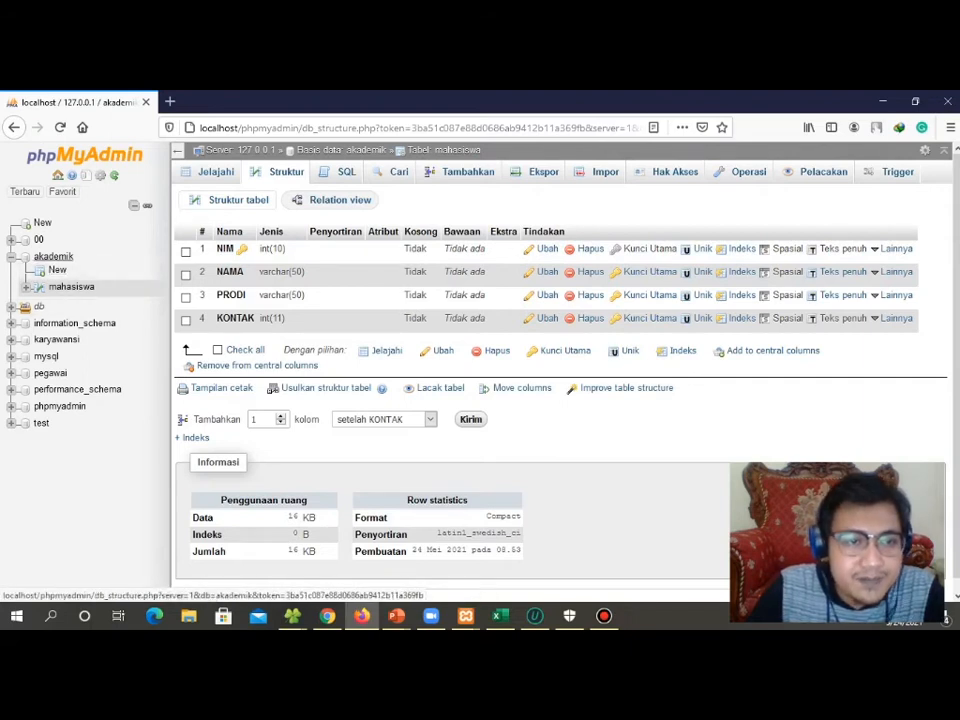
# Start a new table in the akademik database.
pyautogui.click(57, 270)
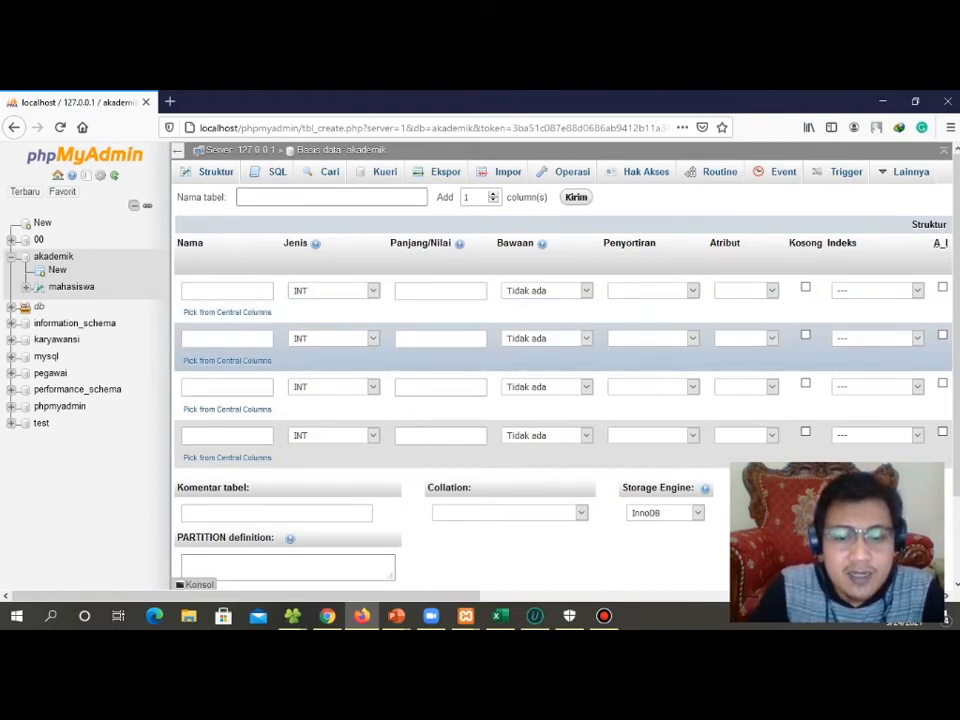
pyautogui.write('MATA')
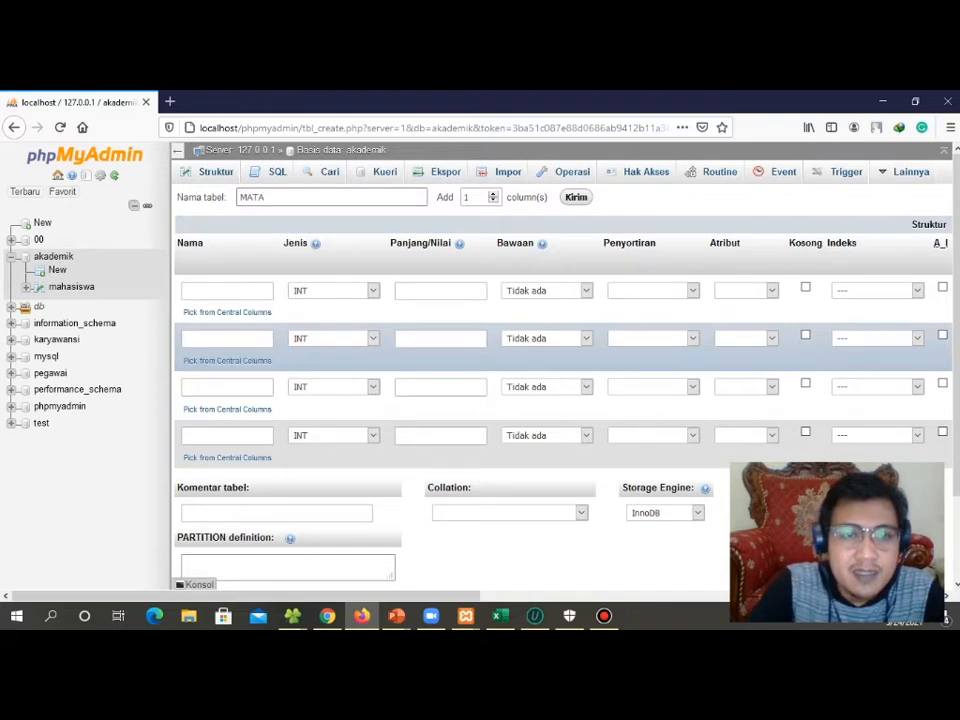
pyautogui.press('BackSpace')
pyautogui.press('BackSpace')
pyautogui.press('BackSpace')
pyautogui.press('BackSpace')
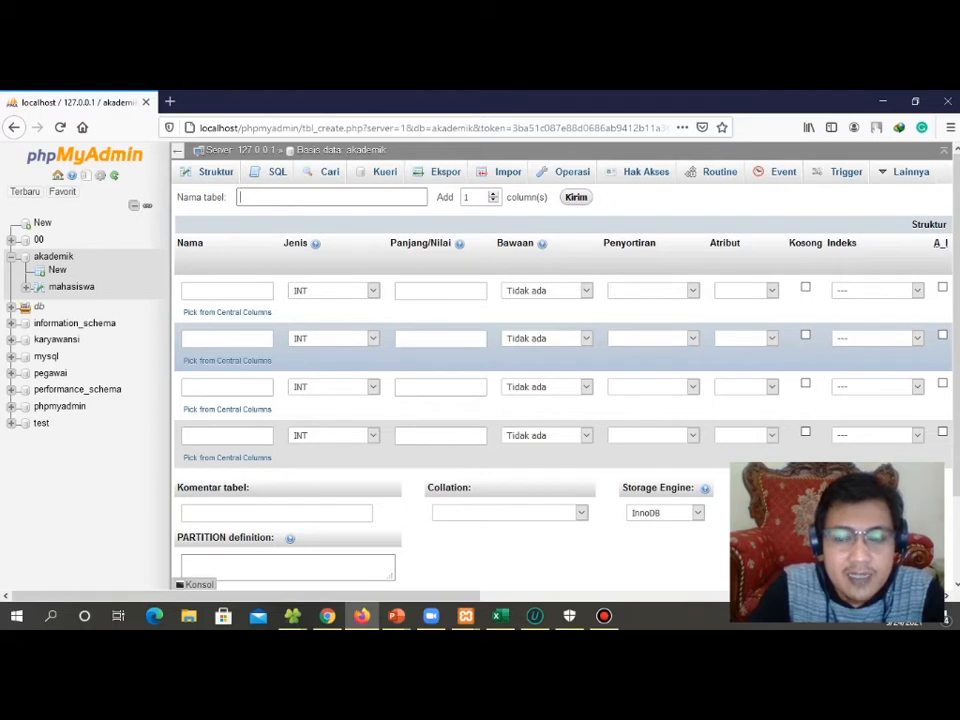
# Name the new table MATKUL and add one more column to its definition.
pyautogui.write('MATKUL')
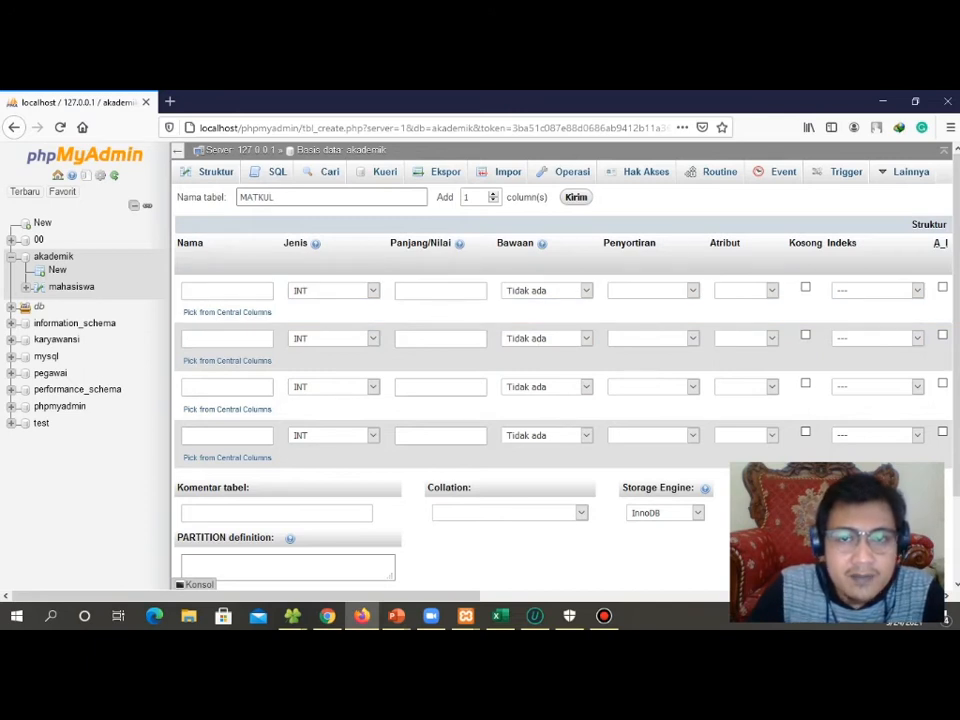
pyautogui.click(576, 197)
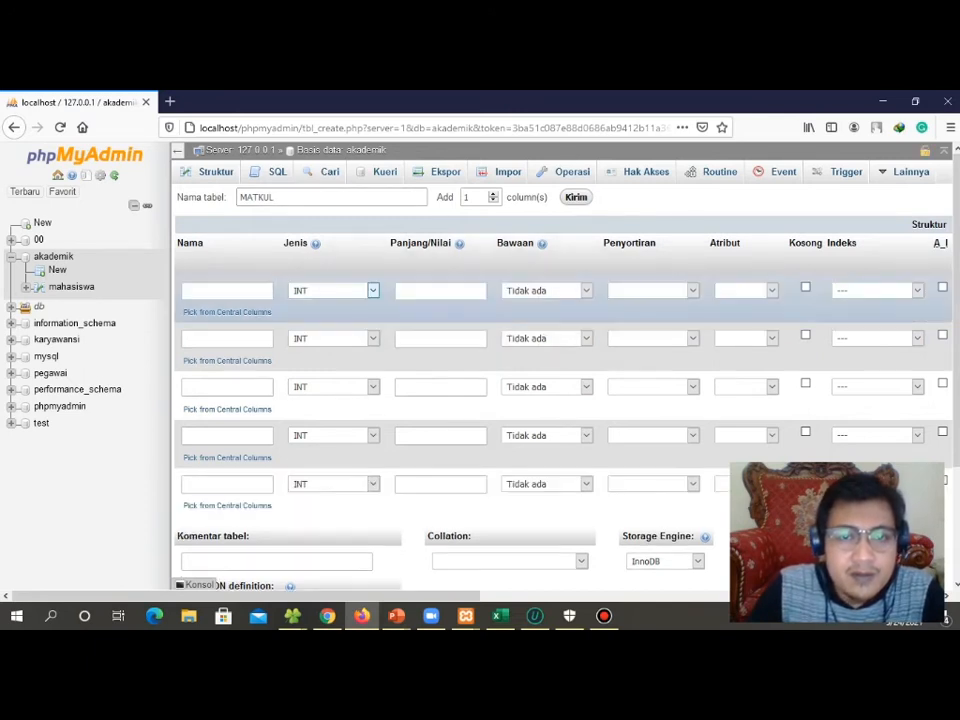
# Define the first column of the MATKUL table as KODE with type VARCHAR and length 15.
pyautogui.click(227, 291)
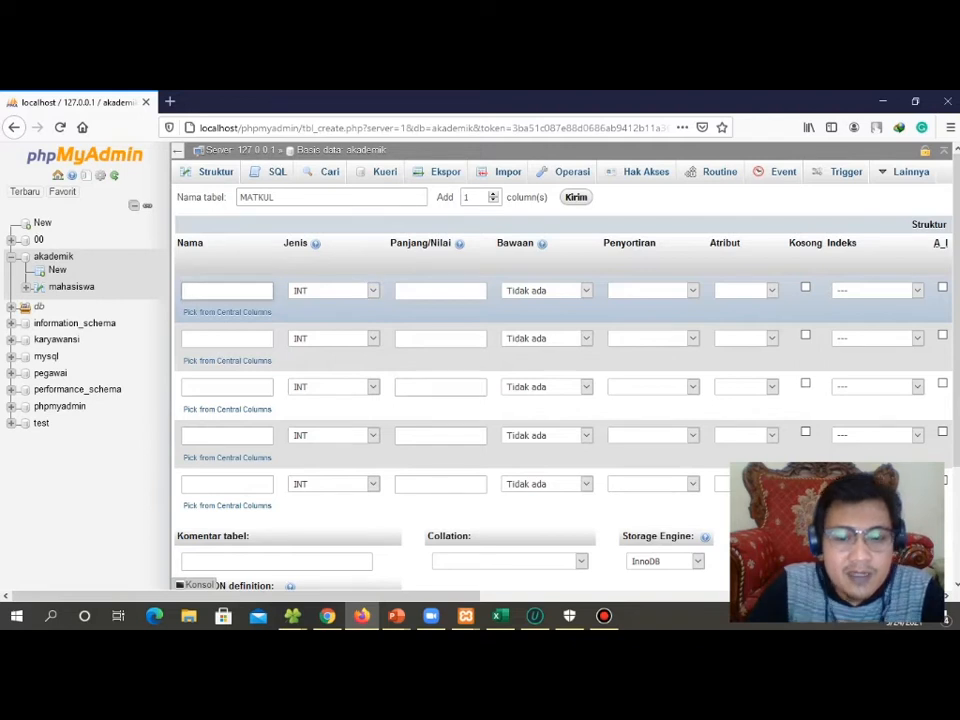
pyautogui.write('KODE')
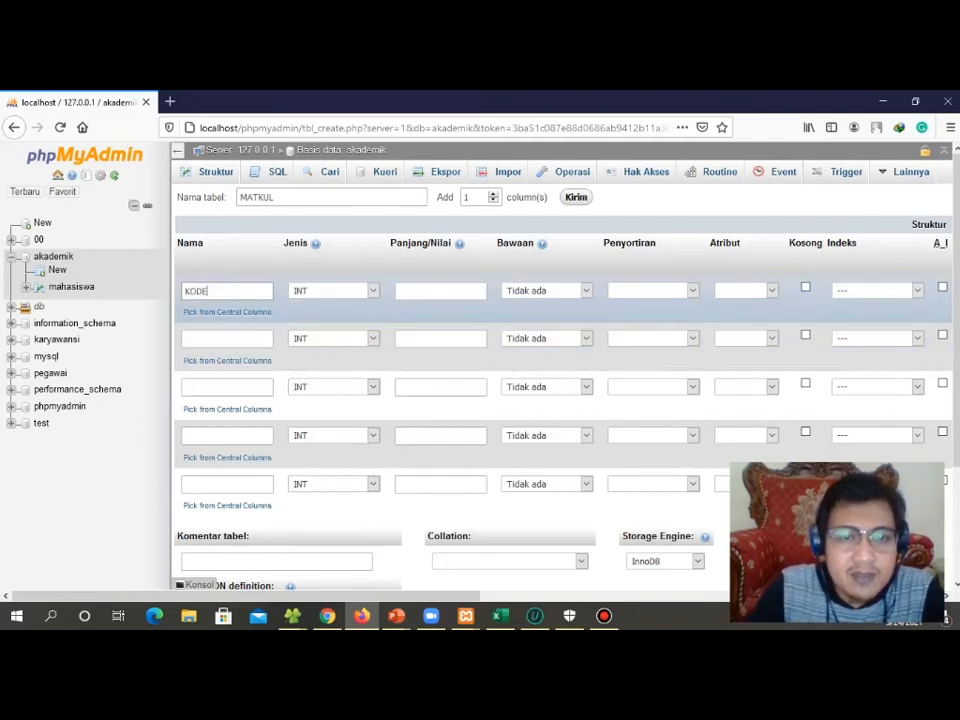
pyautogui.click(372, 291)
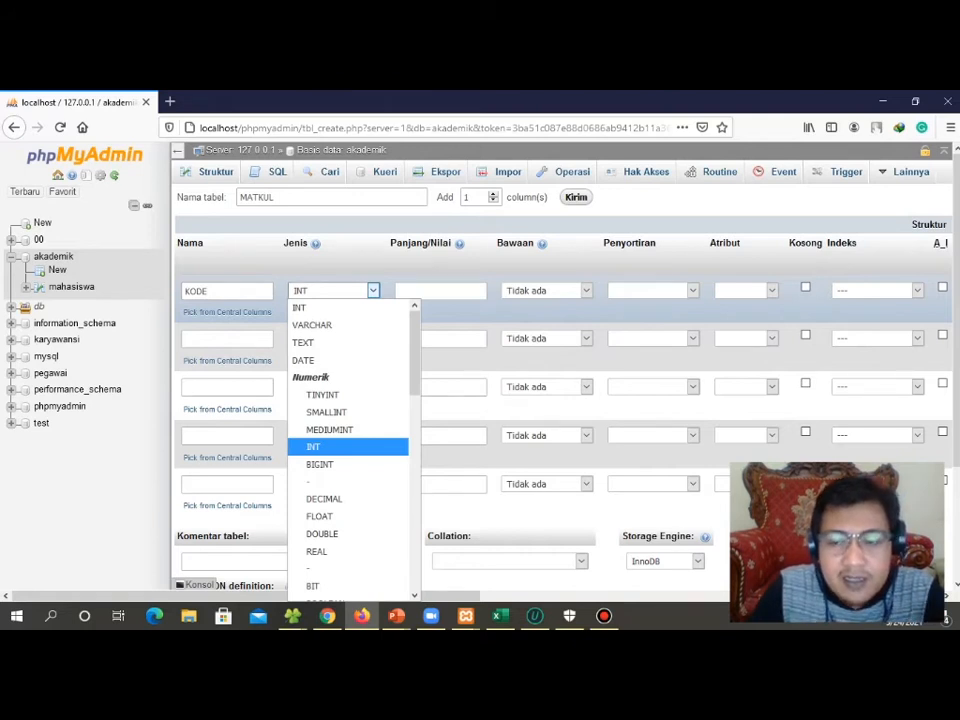
pyautogui.scroll(-1, 356, 394)
pyautogui.scroll(1, 356, 394)
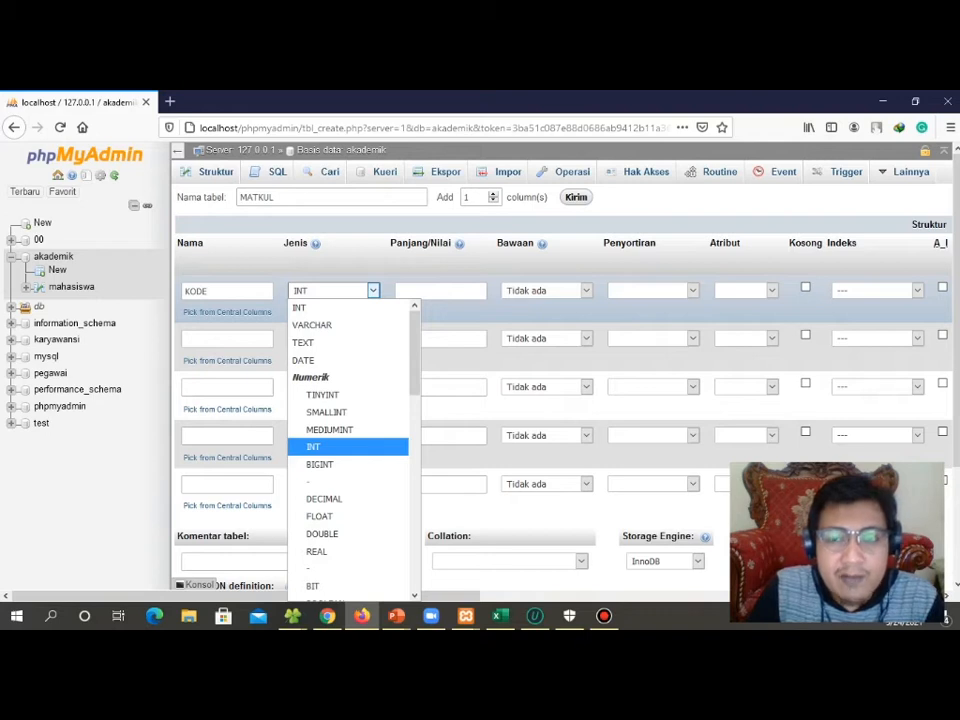
pyautogui.press('Up')
pyautogui.press('Up')
pyautogui.press('Up')
pyautogui.press('Up')
pyautogui.press('Up')
pyautogui.press('Up')
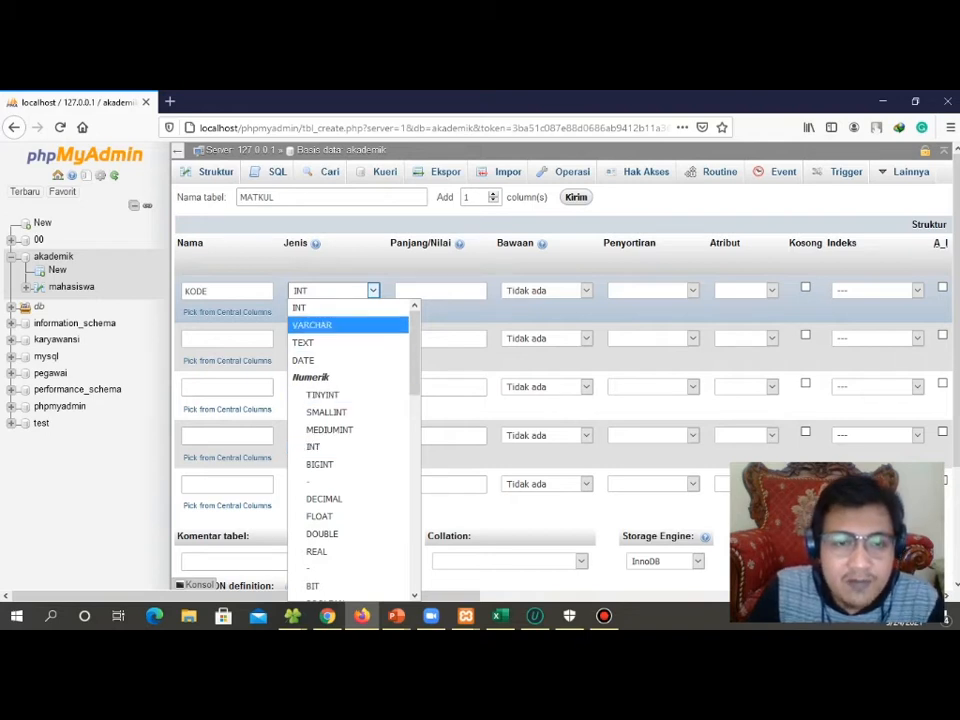
pyautogui.press('Return')
pyautogui.press('Tab')
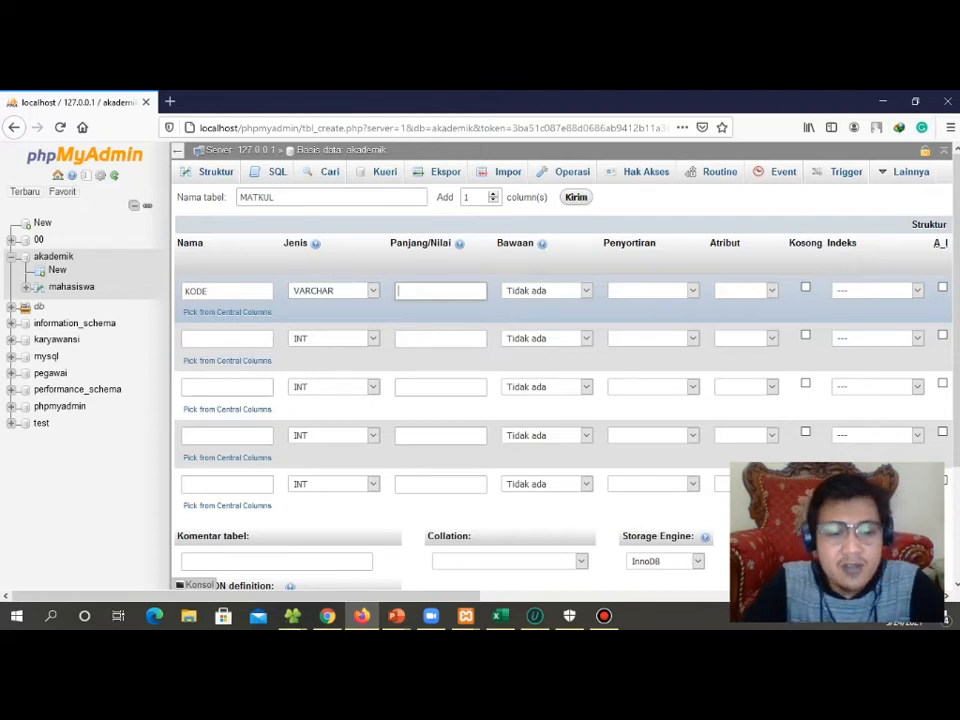
pyautogui.write('15')
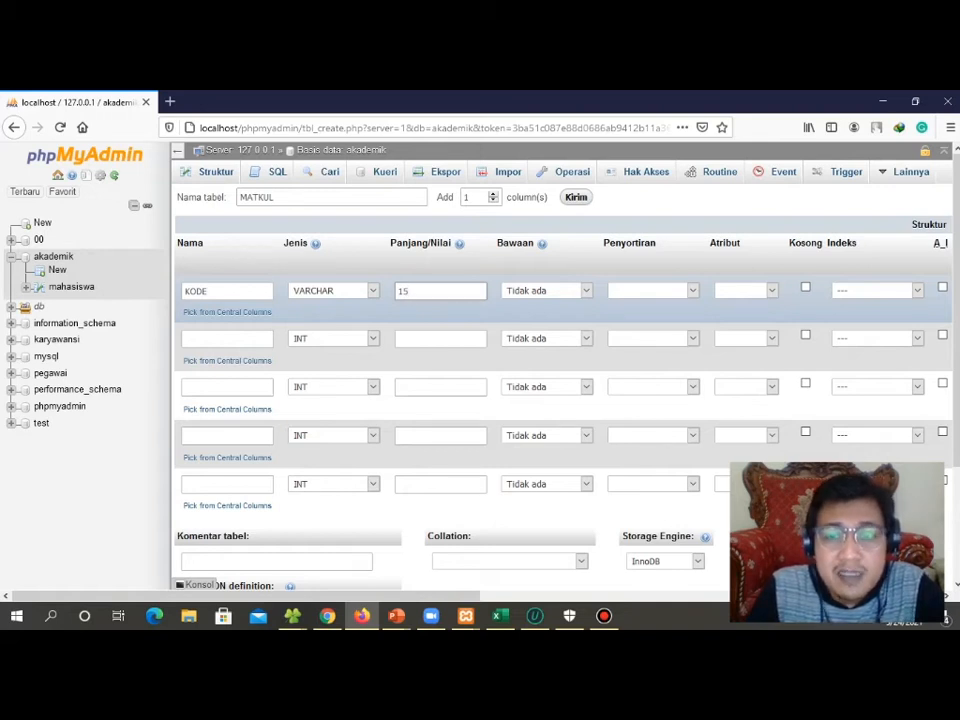
# Make the KODE column the primary key of the MATKUL table.
pyautogui.click(877, 290)
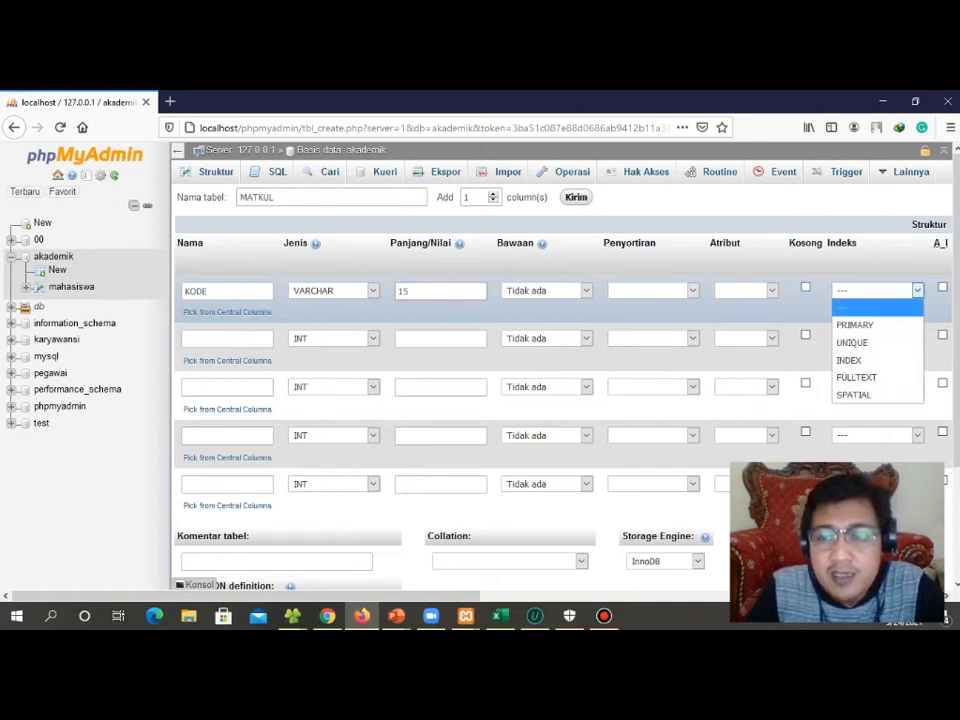
pyautogui.click(860, 324)
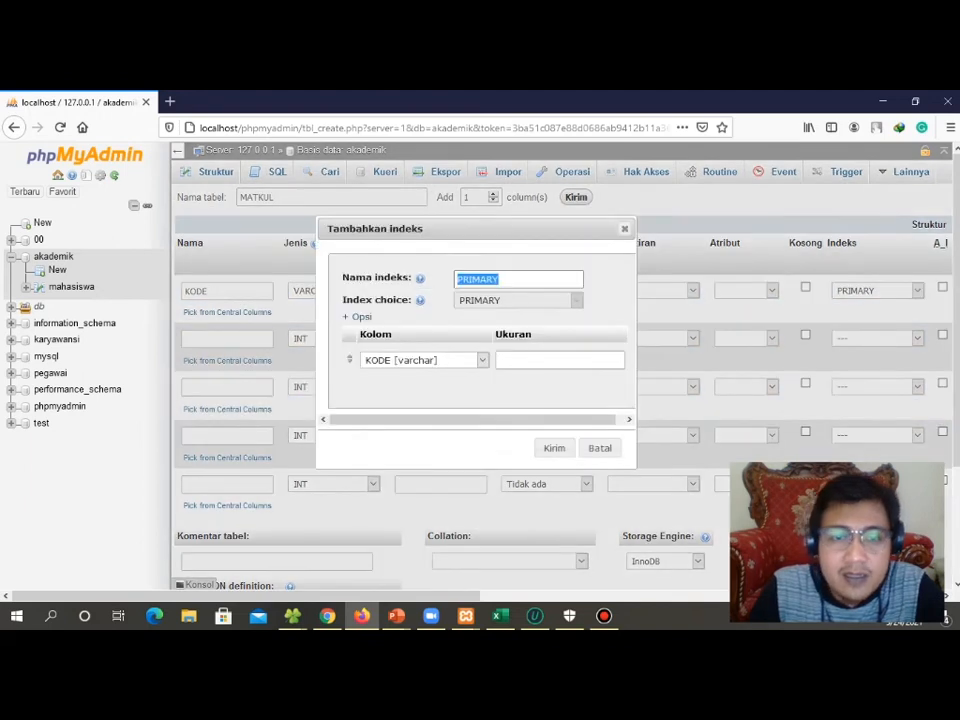
pyautogui.click(554, 448)
# Define the second column of the MATKUL table as NAMA_MATKUL with type VARCHAR and length 50.
pyautogui.click(227, 339)
pyautogui.write('NAMA')
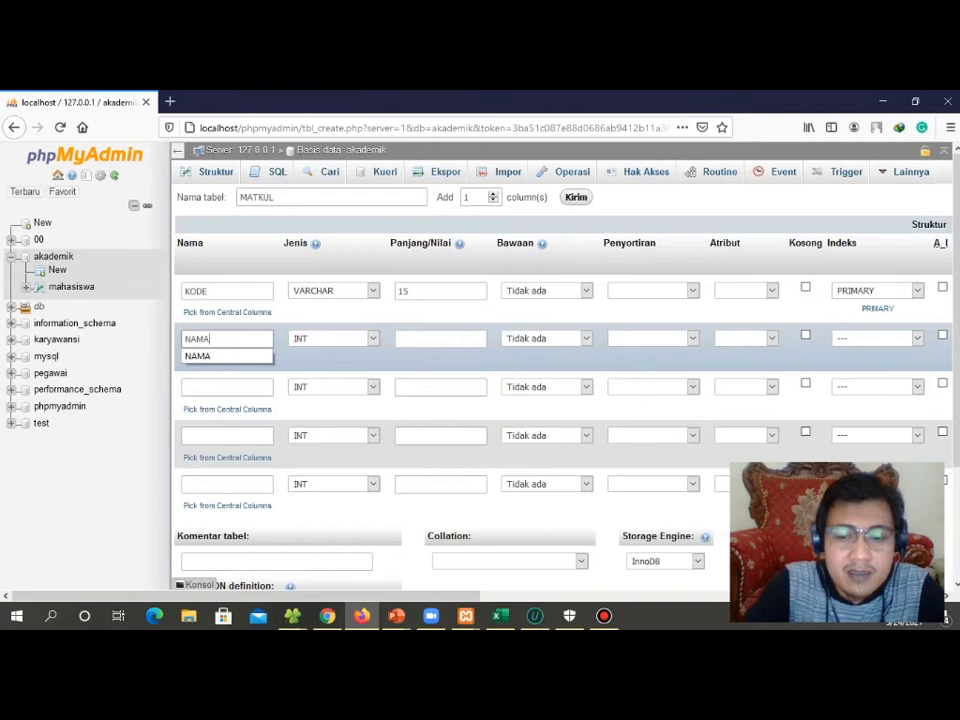
pyautogui.write('_MATKUL')
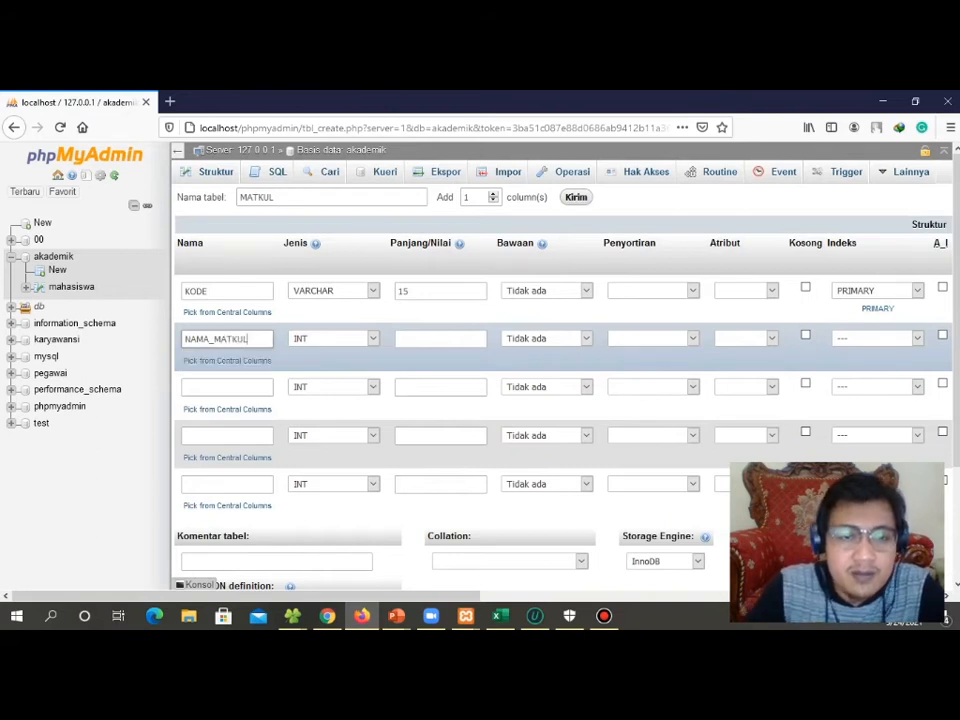
pyautogui.click(334, 339)
pyautogui.click(312, 373)
pyautogui.click(440, 339)
pyautogui.write('50')
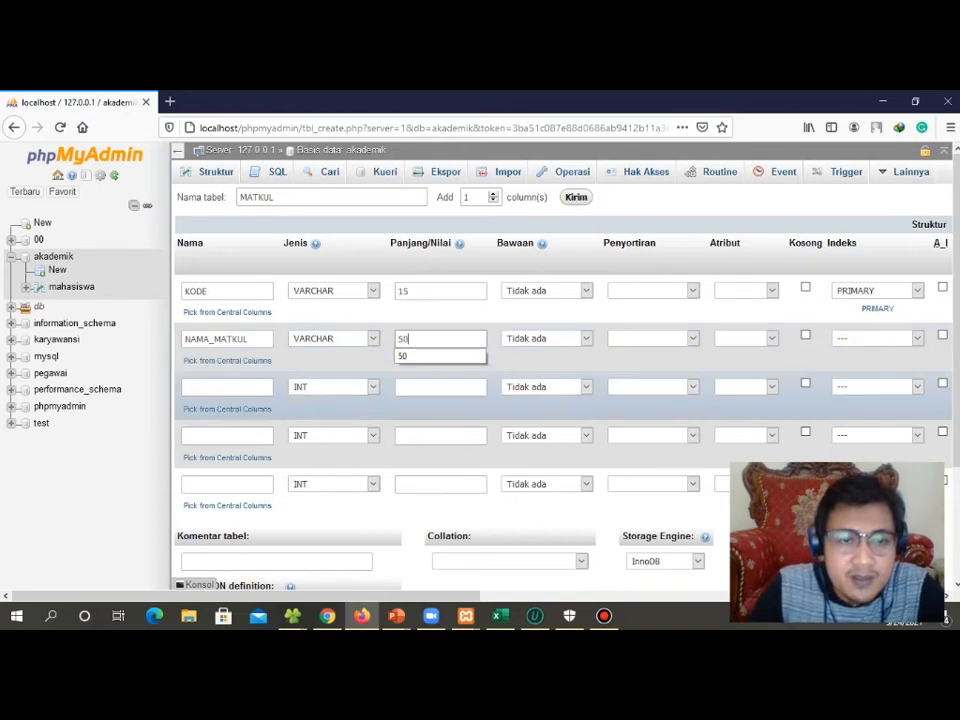
# Define the third column of the MATKUL table as SKS with type INT and length 2.
pyautogui.click(227, 387)
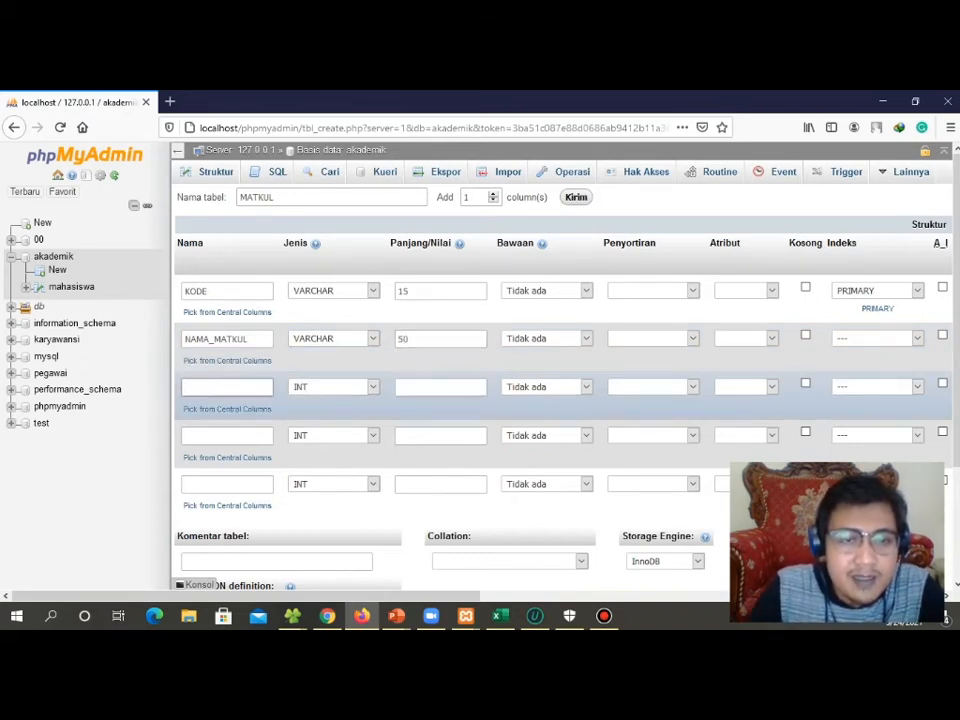
pyautogui.write('SKS')
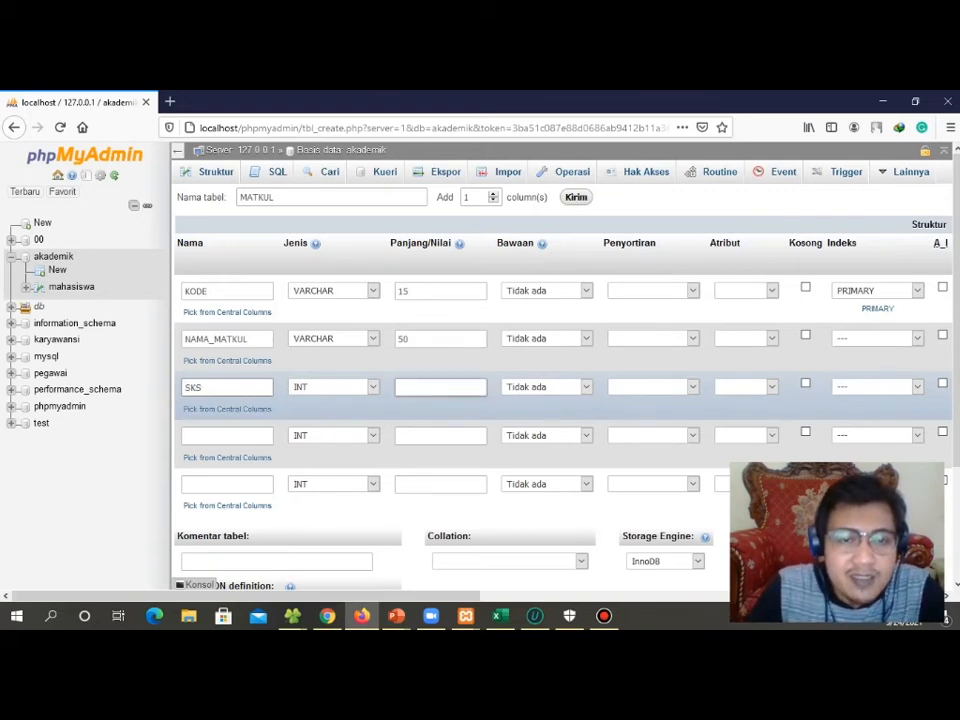
pyautogui.click(441, 387)
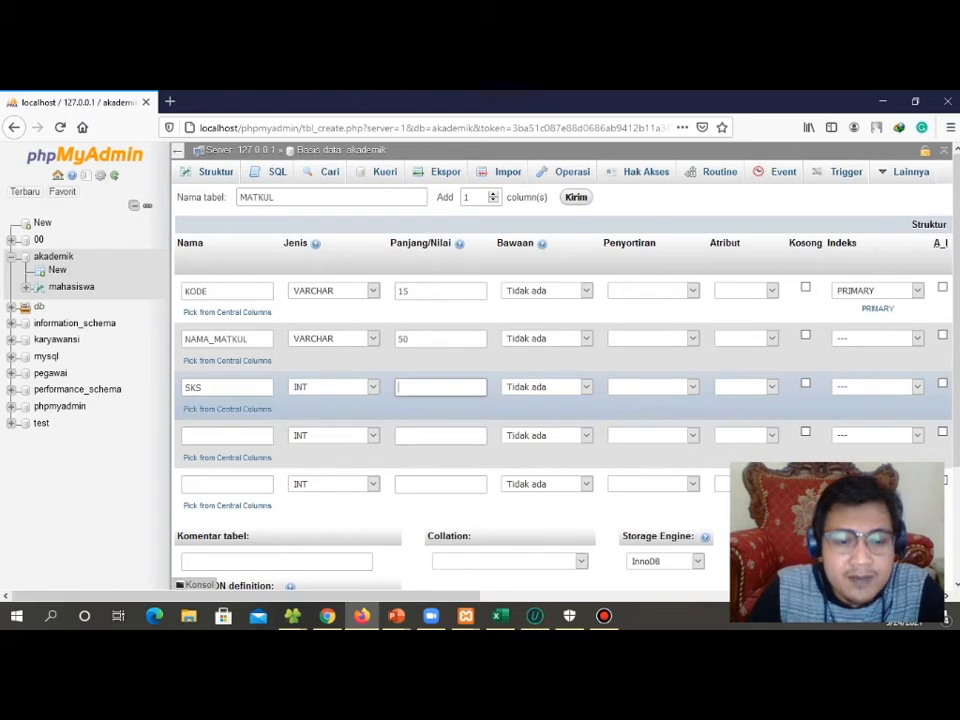
pyautogui.write('2')
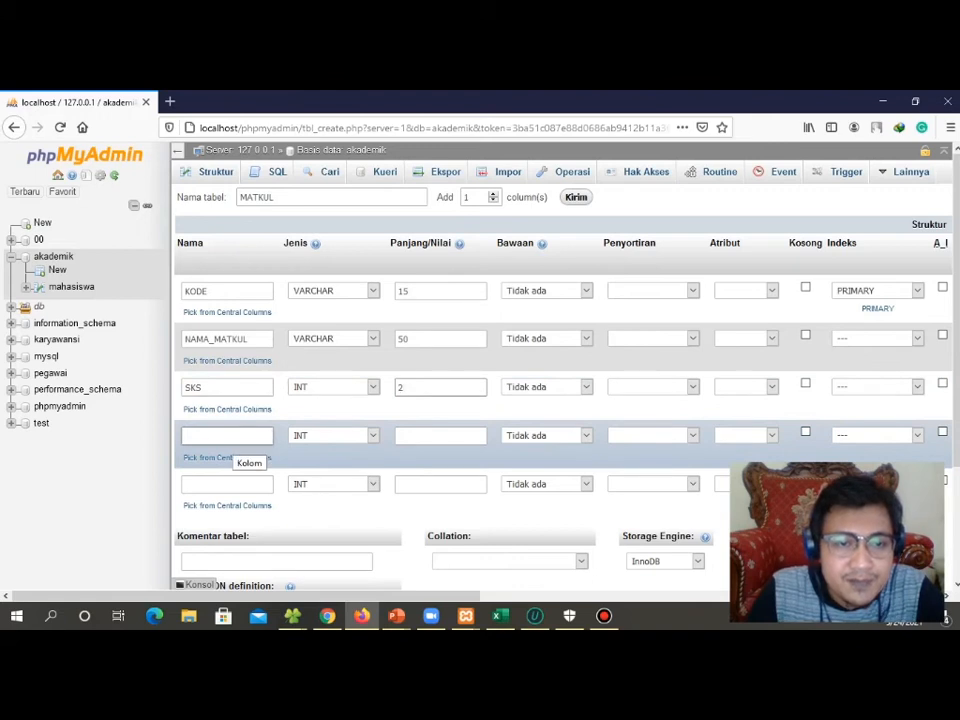
pyautogui.click(234, 437)
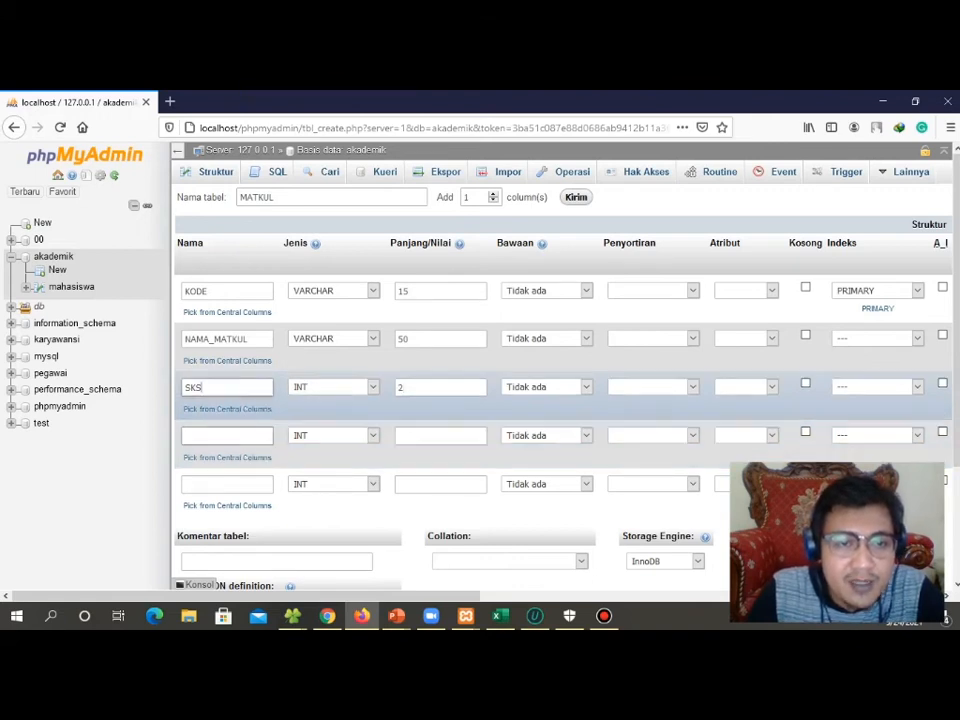
pyautogui.click(232, 388)
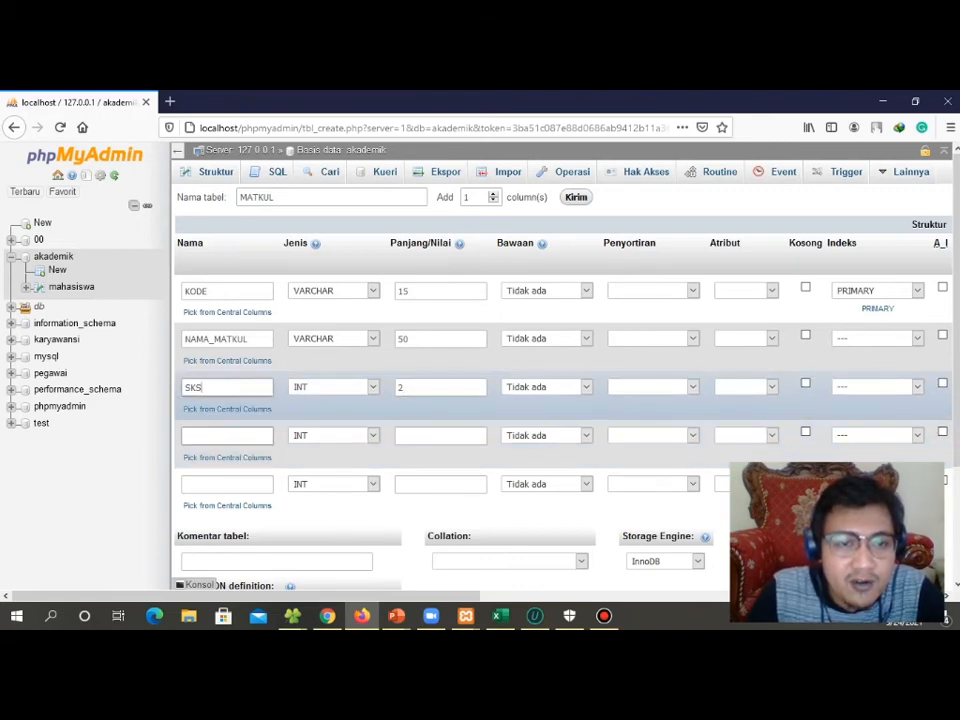
pyautogui.click(232, 436)
pyautogui.click(232, 388)
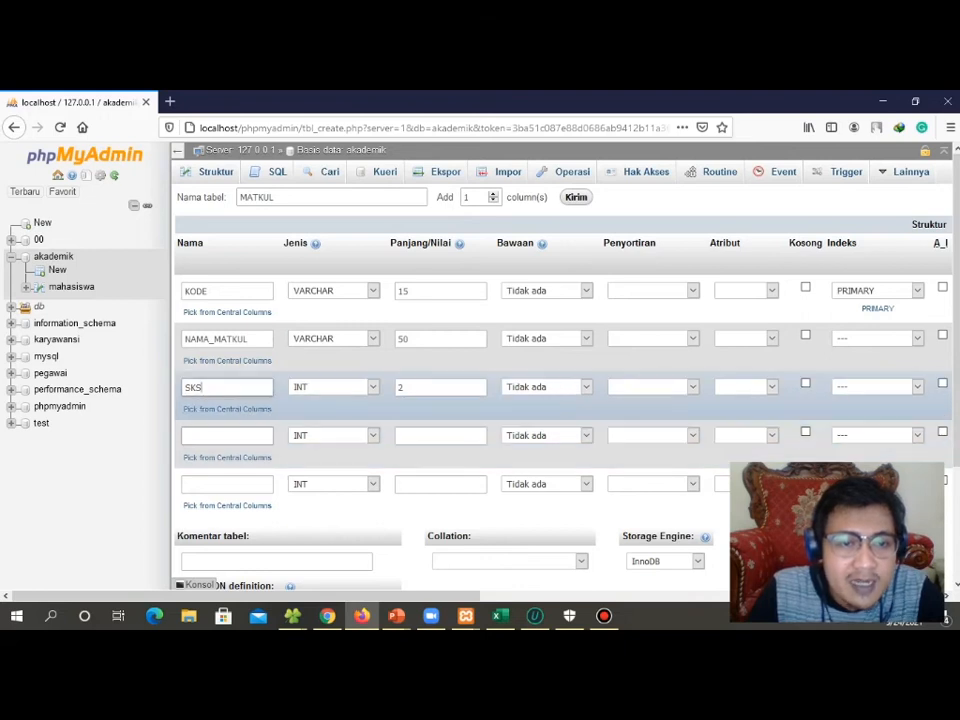
# Save the MATKUL table with its three defined columns, shrinking the browser window to reach the save control and restoring it to full size.
pyautogui.scroll(-1, 240, 440)
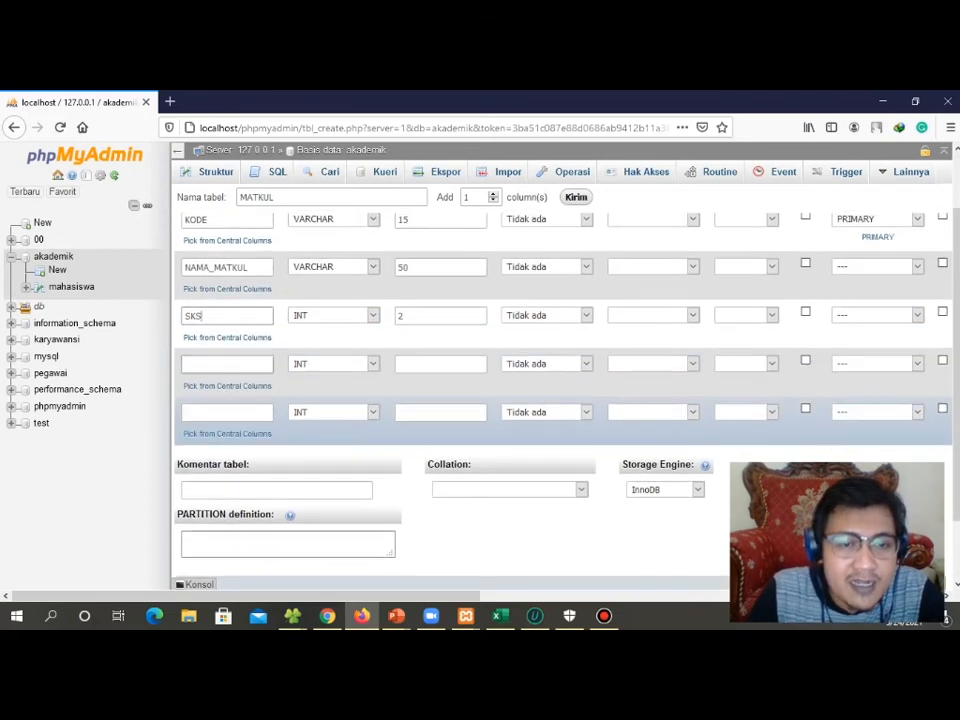
pyautogui.scroll(-1, 560, 380)
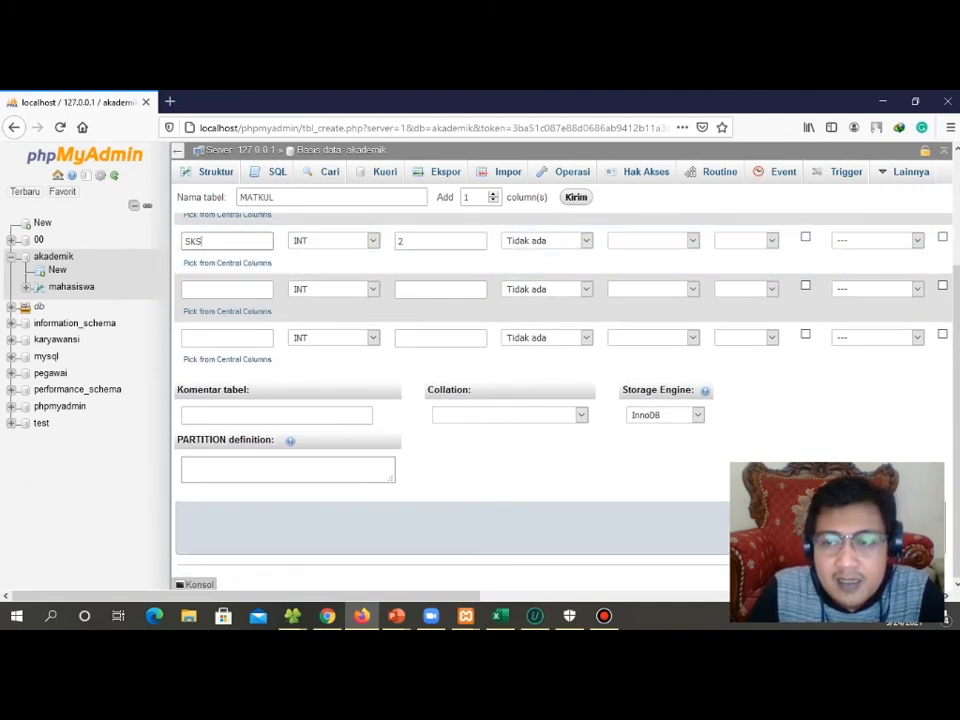
pyautogui.click(915, 101)
pyautogui.click(602, 543)
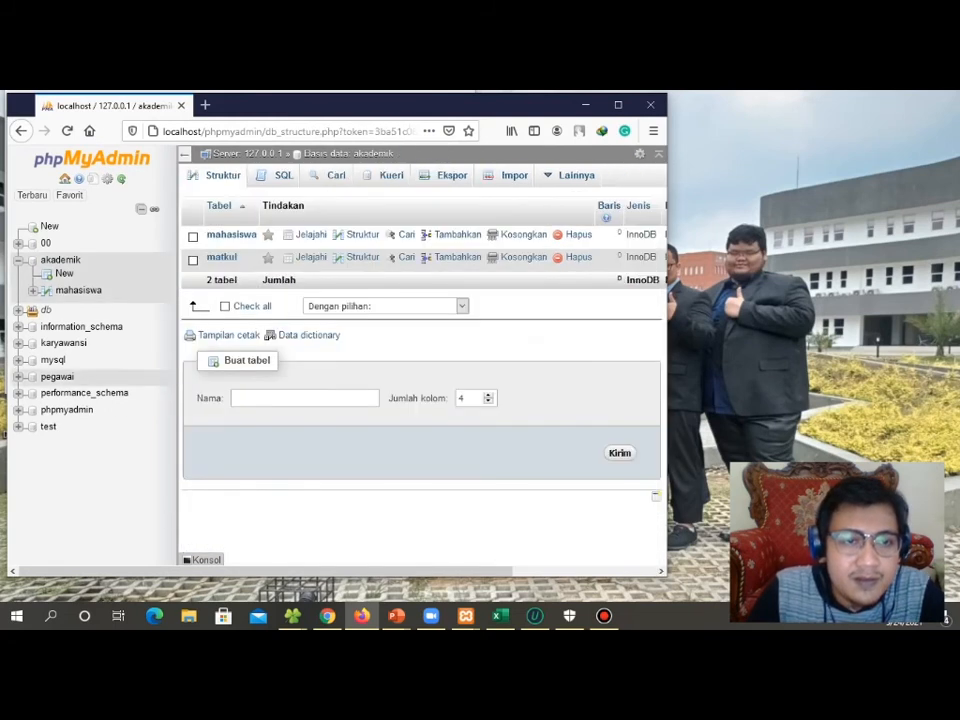
pyautogui.click(618, 104)
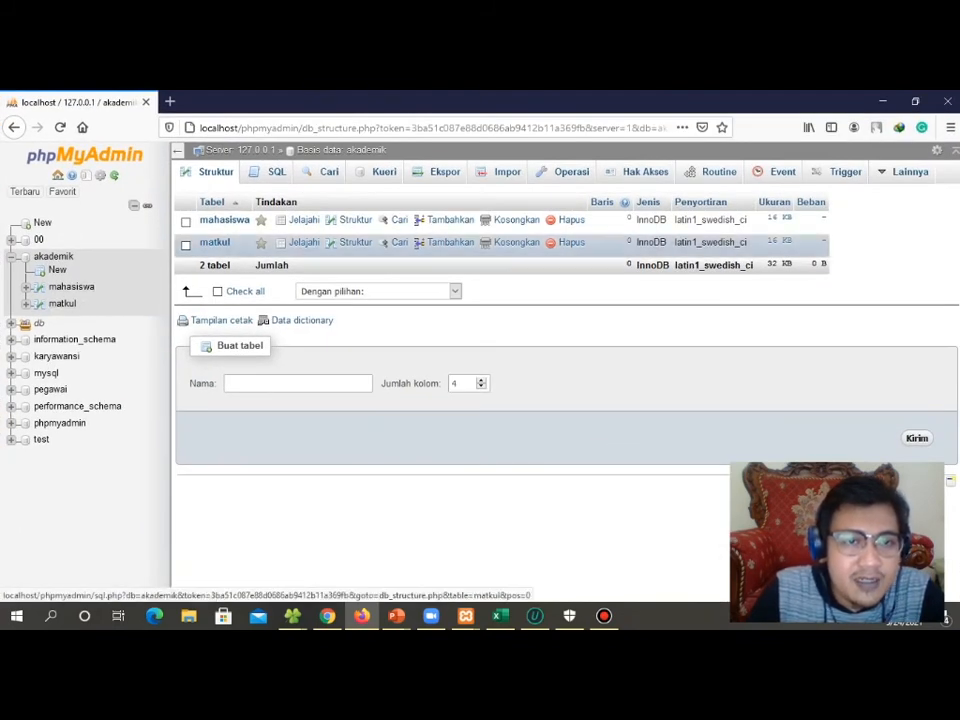
# Open the matkul table in the akademik database and view its structure.
pyautogui.click(214, 242)
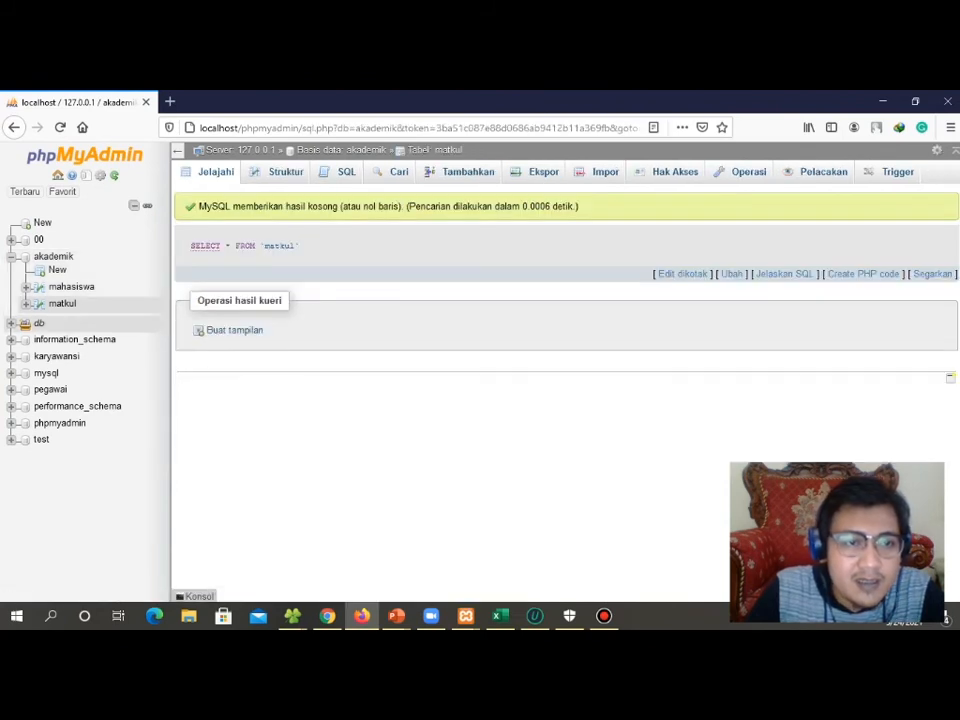
pyautogui.click(70, 303)
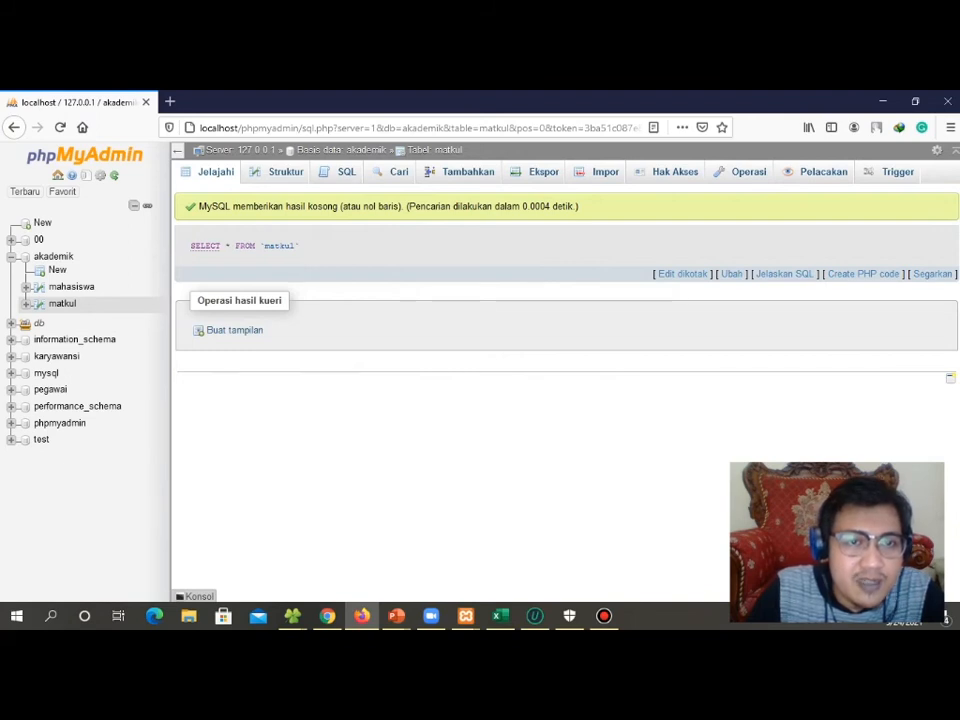
pyautogui.click(279, 171)
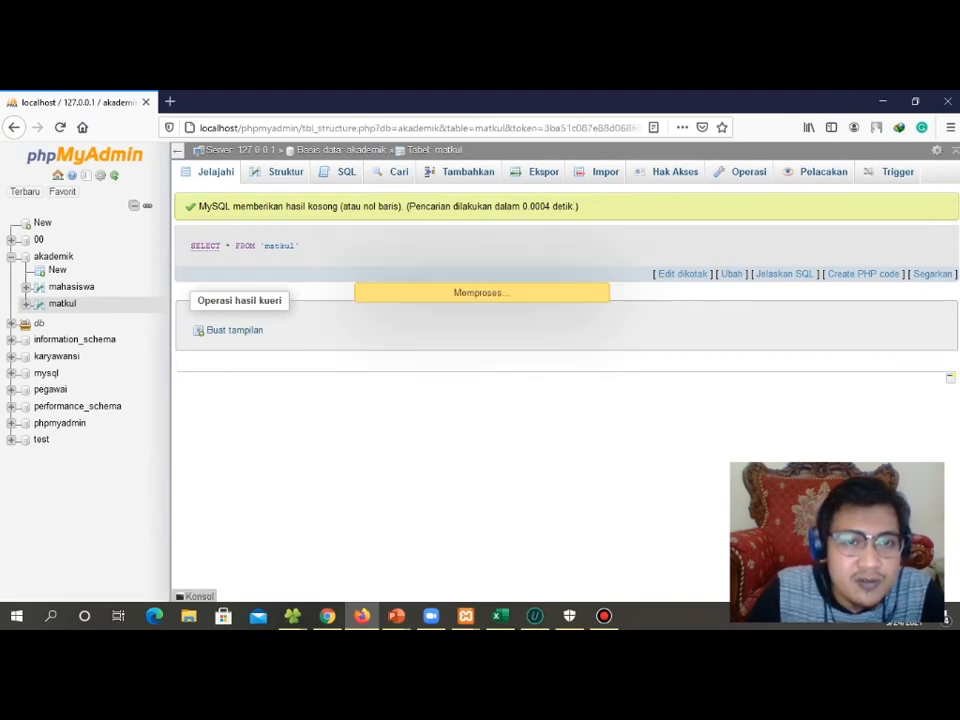